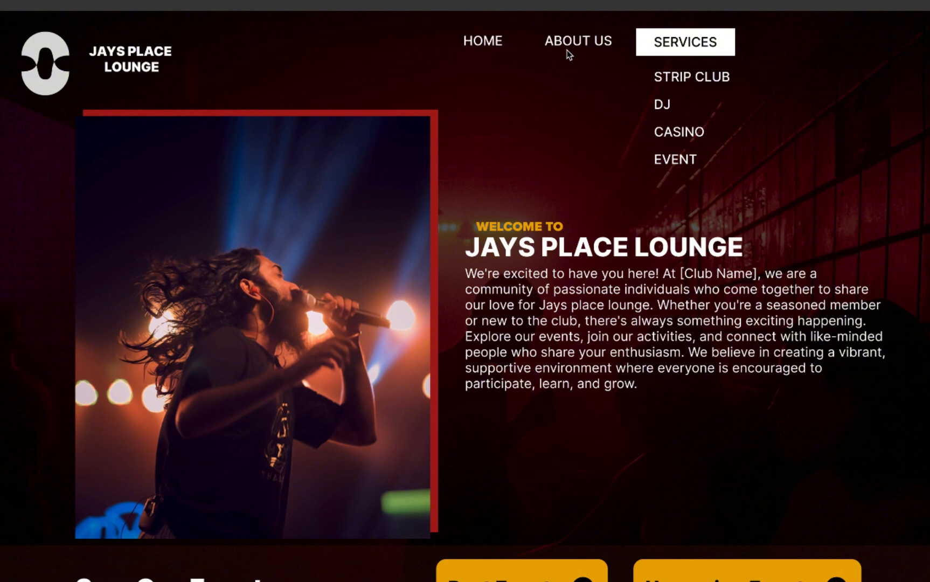
# Step: Preview the hover effects on the HOME, ABOUT US and SERVICES links, including the SERVICES dropdown, in the finished prototype
pyautogui.click(482, 46)
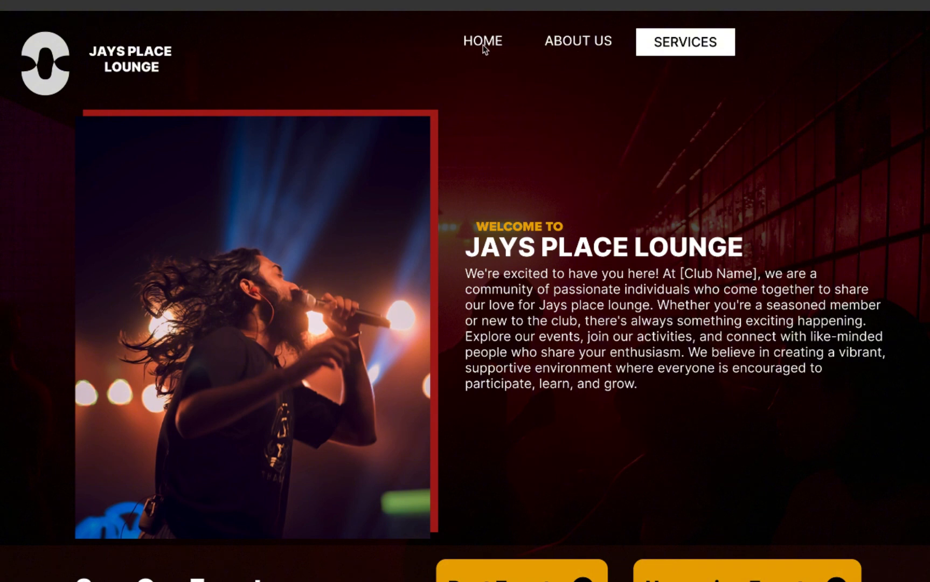
pyautogui.click(574, 42)
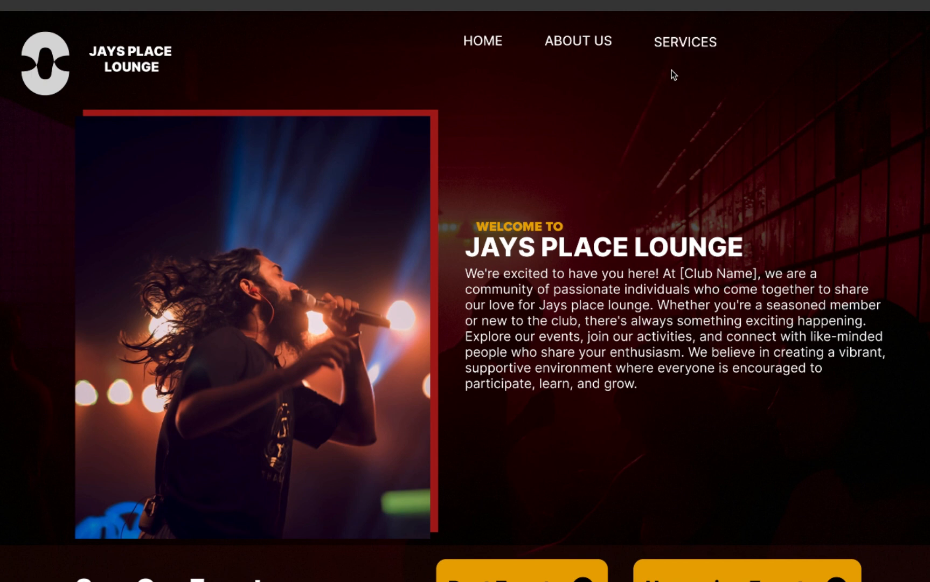
pyautogui.click(670, 51)
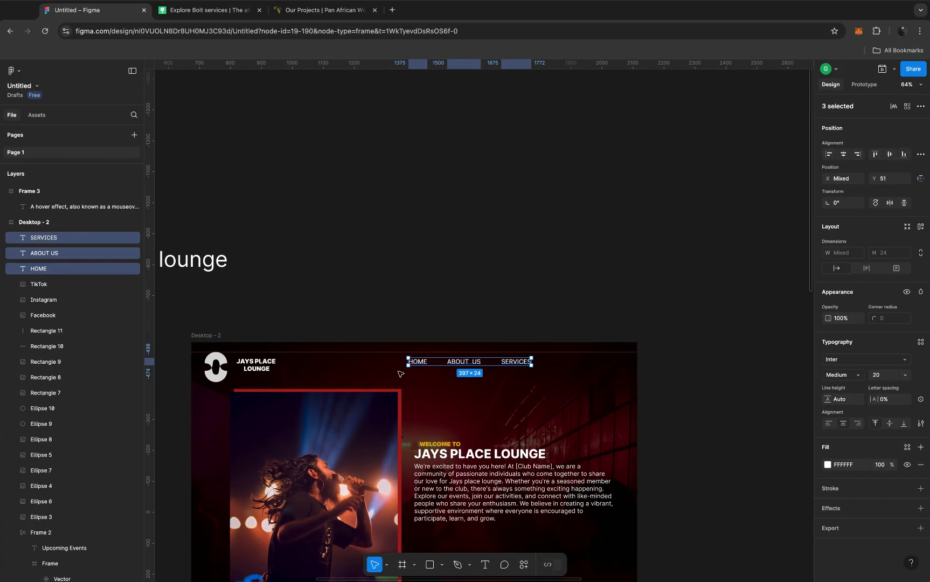
# Step: Review the navigation links in the Desktop - 2 design and read the hover effect definition in Frame 3
pyautogui.scroll(5, 400, 373)
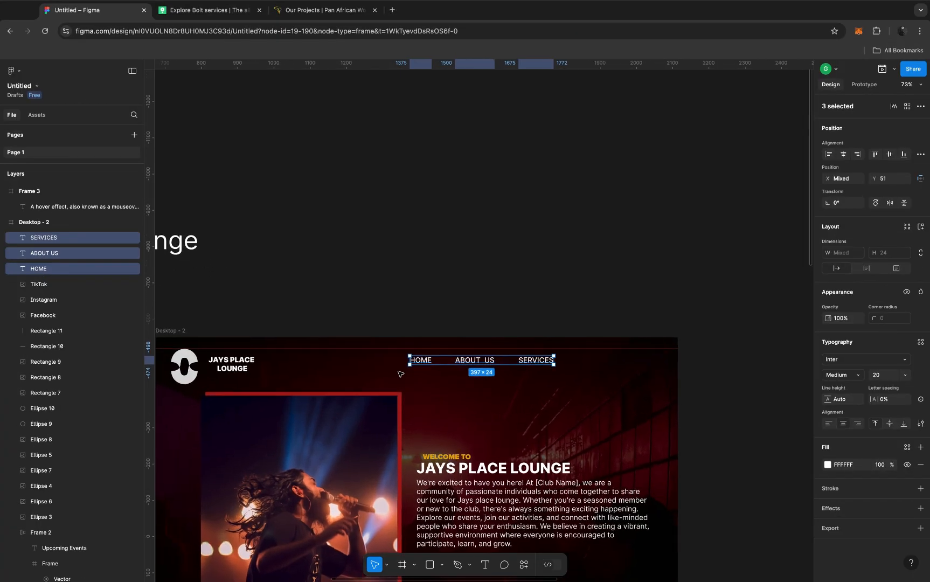
pyautogui.scroll(-3, 401, 374)
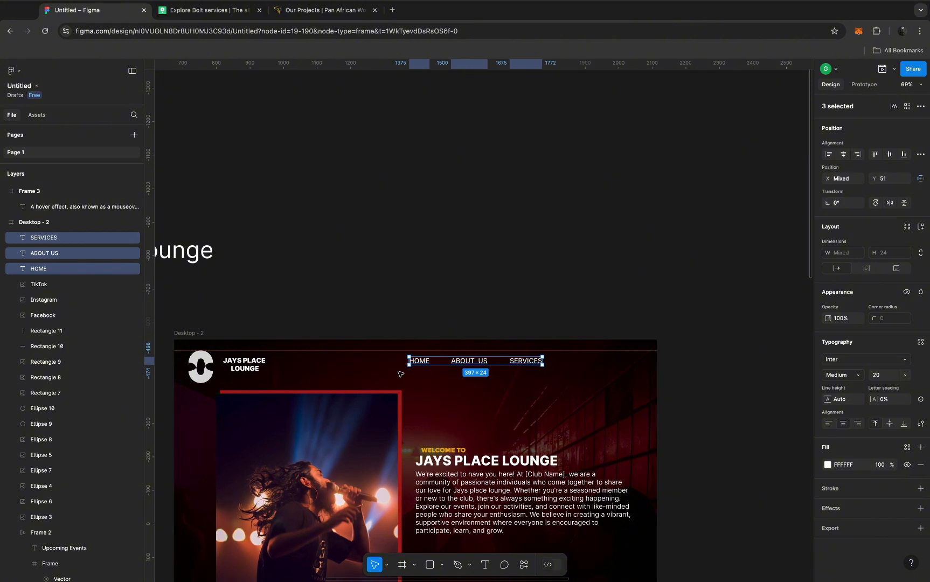
pyautogui.scroll(-3, 400, 373)
pyautogui.hscroll(-1, 401, 373)
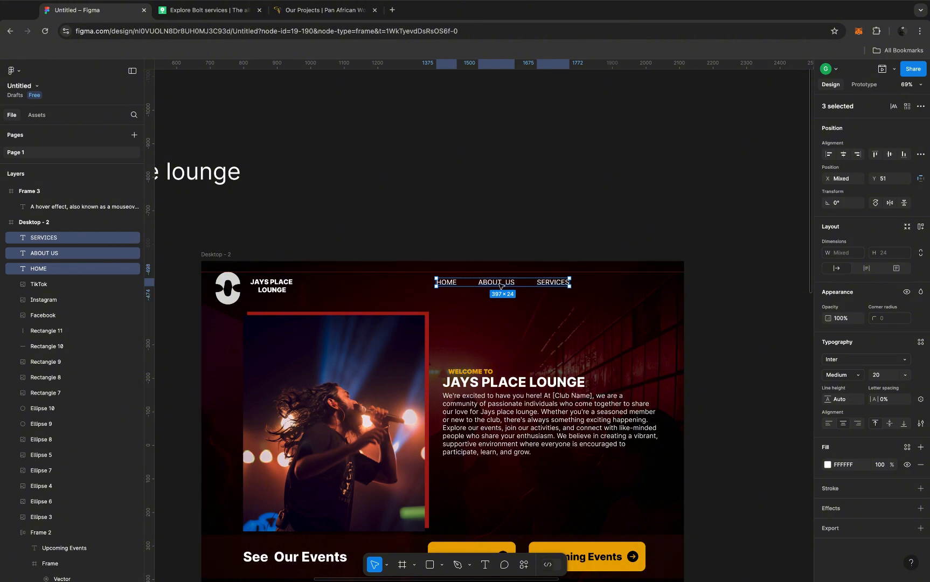
pyautogui.scroll(-5, 500, 286)
pyautogui.hscroll(10, 501, 285)
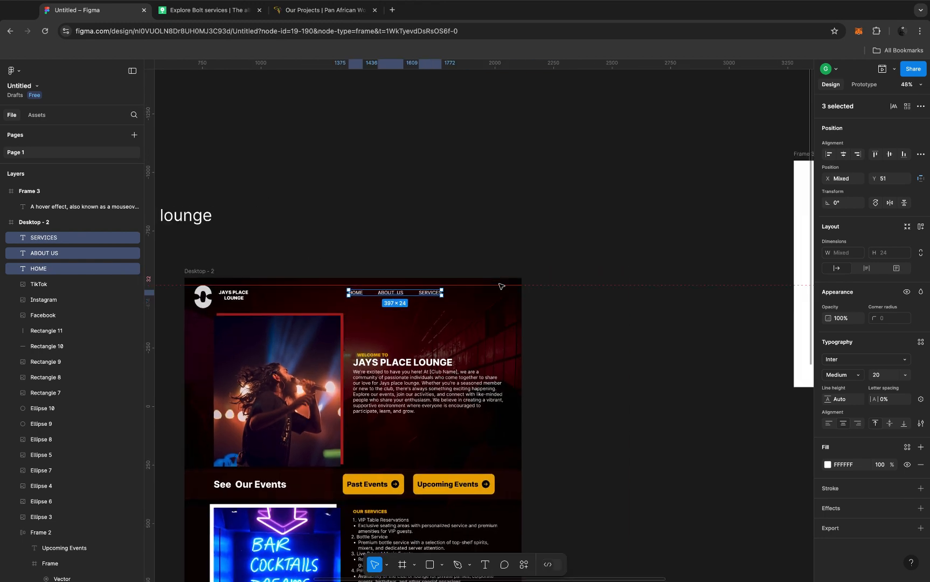
pyautogui.hscroll(6, 500, 286)
pyautogui.scroll(5, 500, 286)
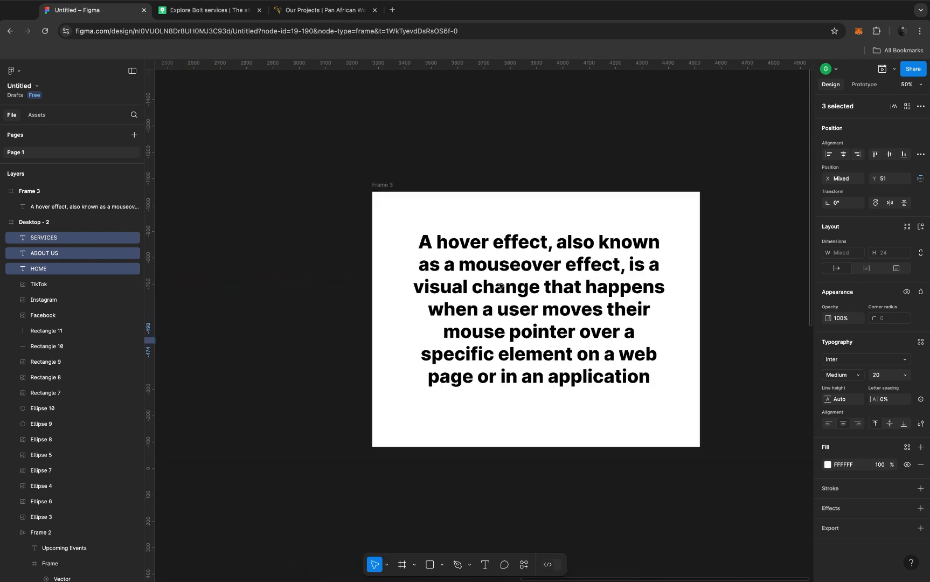
pyautogui.scroll(1, 500, 284)
pyautogui.hscroll(2, 500, 284)
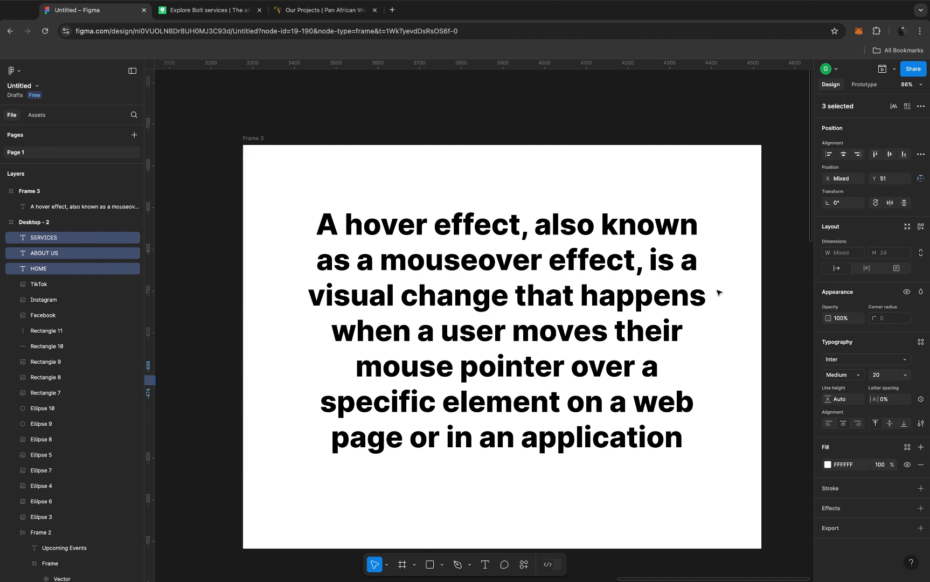
pyautogui.scroll(-5, 717, 293)
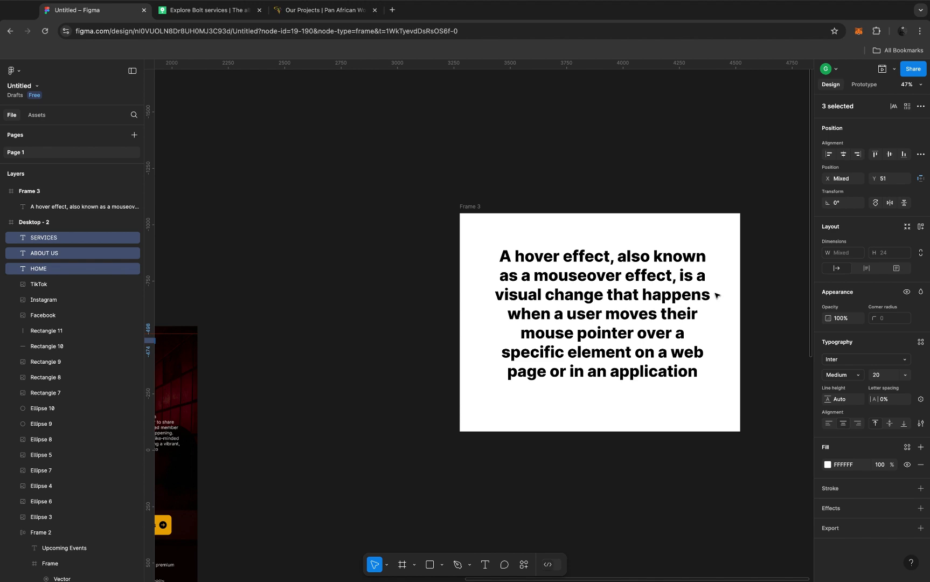
pyautogui.hscroll(-10, 496, 313)
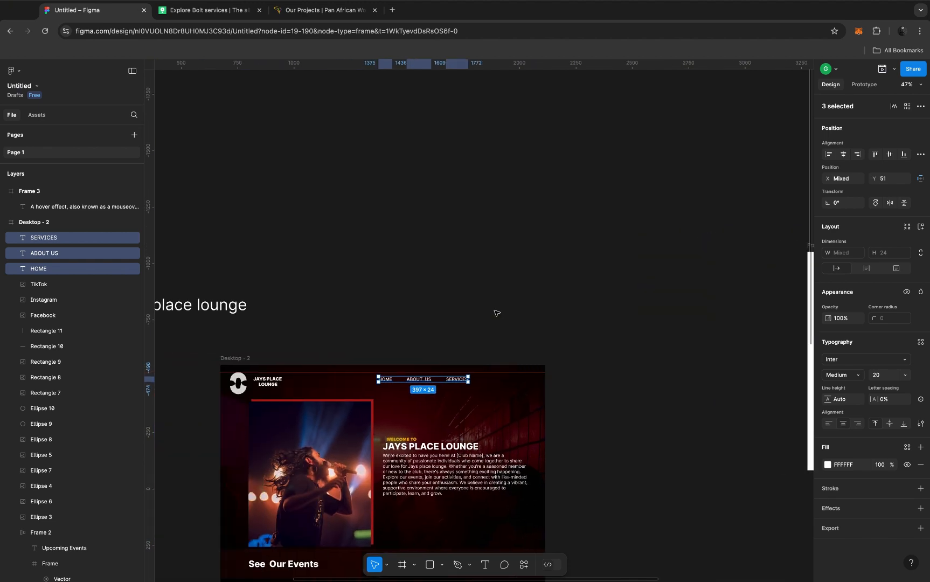
# Step: Switch to the Pan African Women Projects website and examine the hover behaviour and dropdown of its Observation Mission navigation item
pyautogui.click(297, 12)
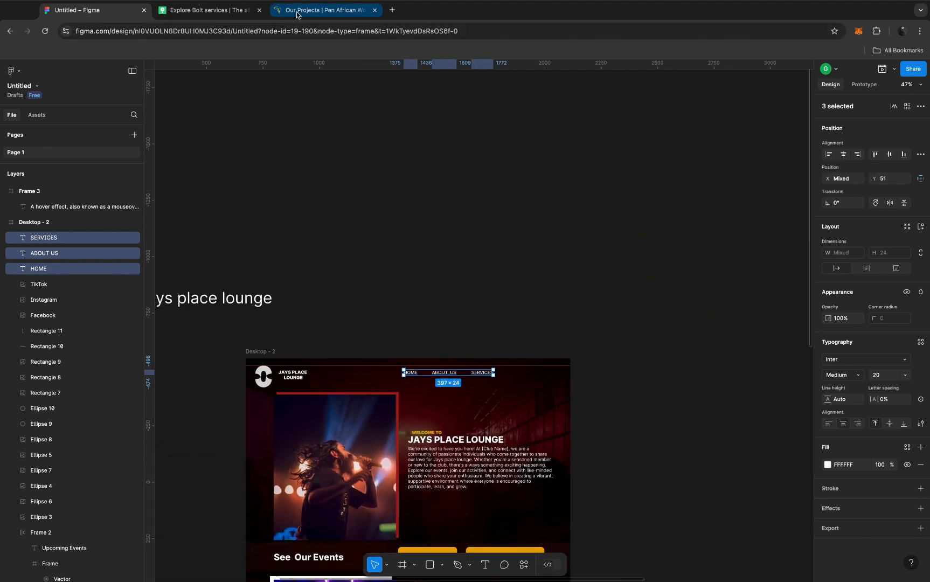
pyautogui.click(297, 12)
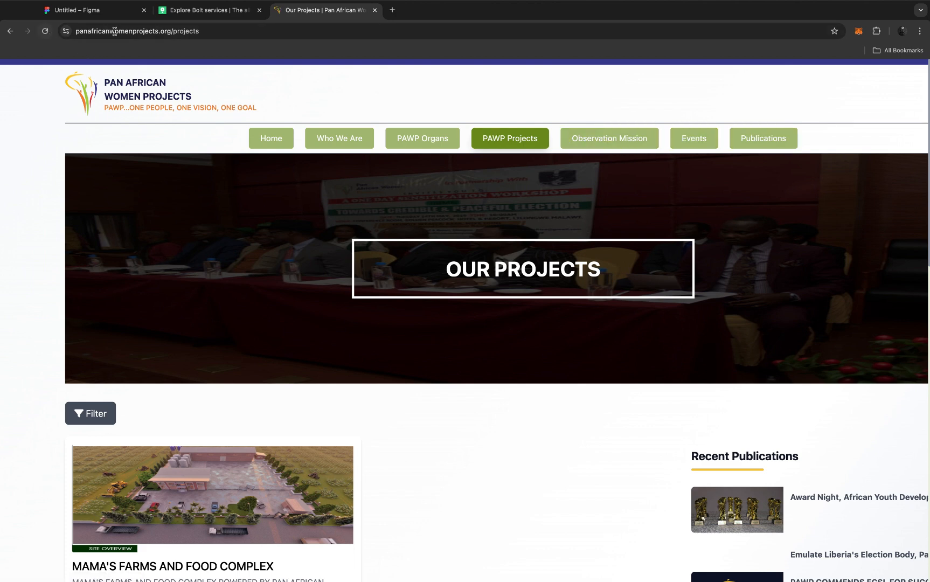
pyautogui.click(600, 146)
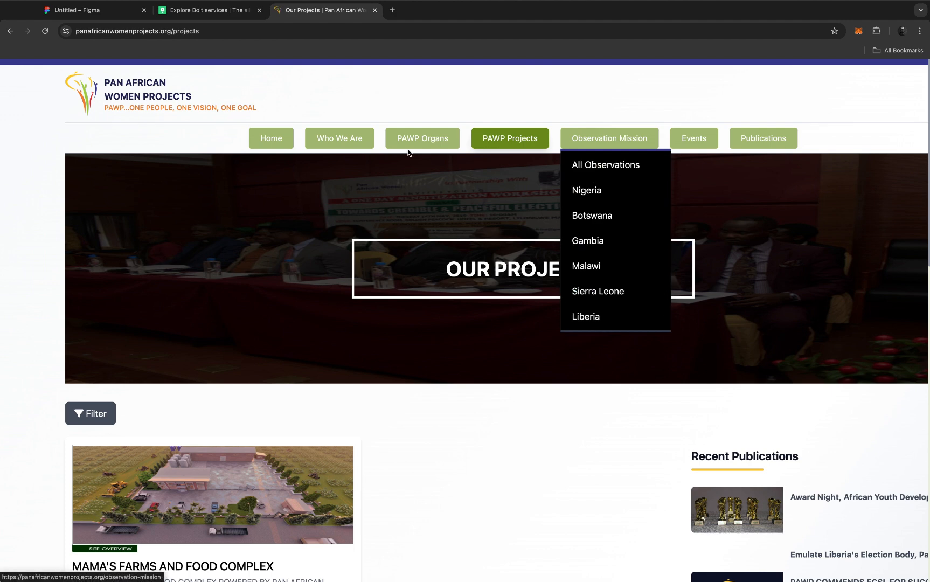
pyautogui.click(213, 142)
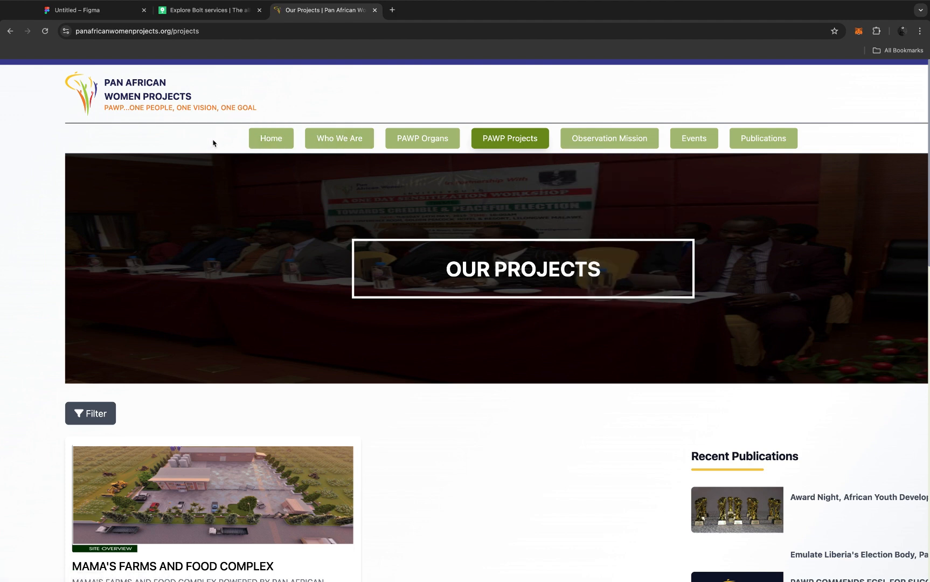
# Step: Switch back to the Figma file and move the HOME, ABOUT US and SERVICES texts out of Desktop - 2 onto the empty canvas beside it
pyautogui.click(111, 15)
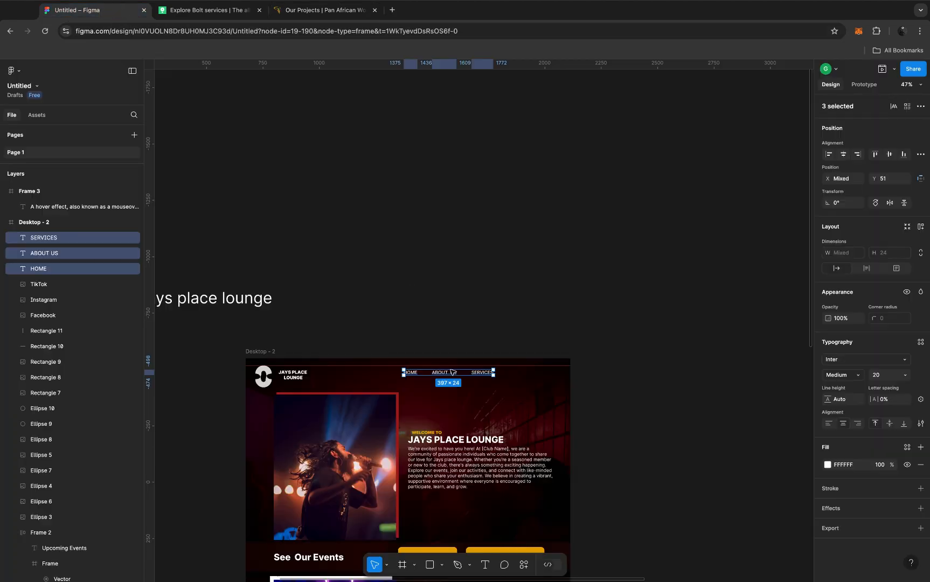
pyautogui.scroll(5, 451, 372)
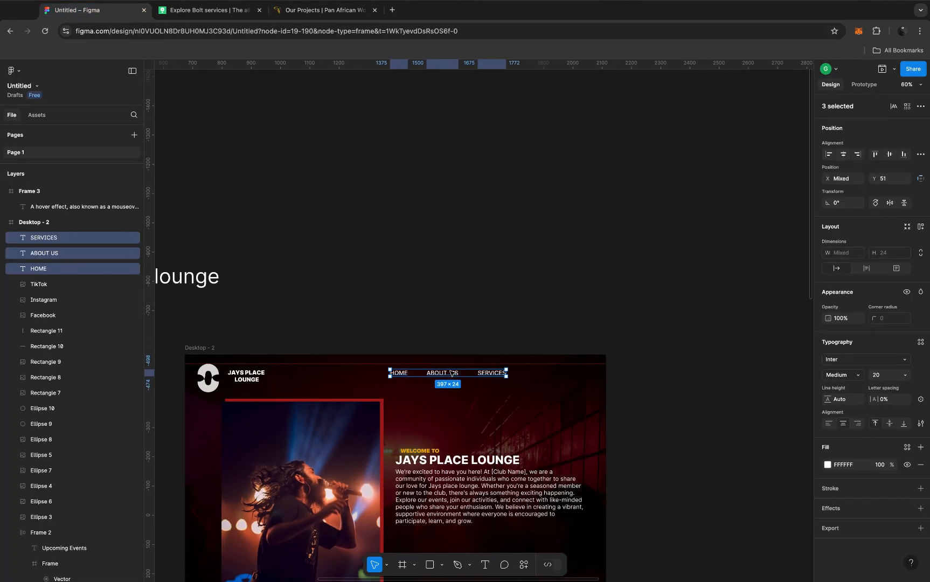
pyautogui.scroll(-2, 452, 372)
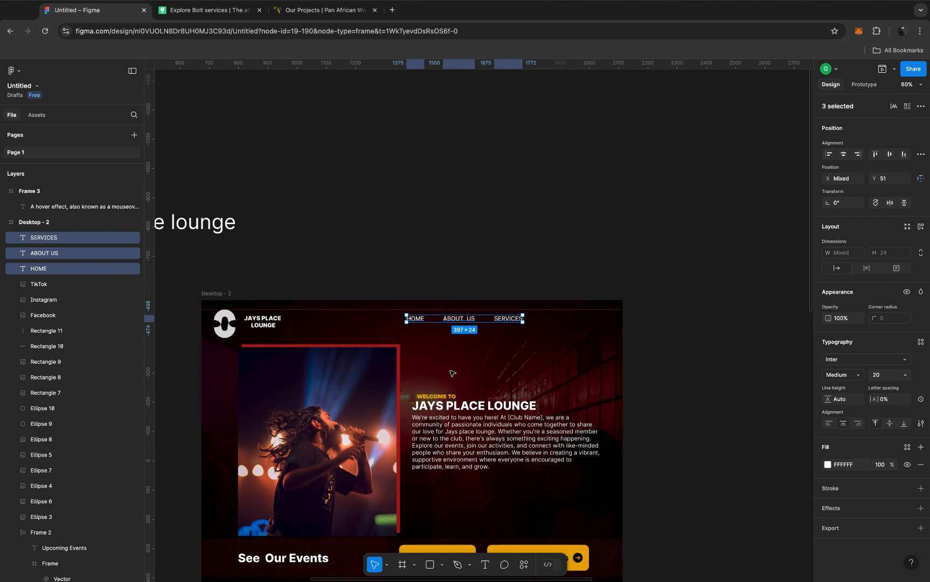
pyautogui.moveTo(419, 323); pyautogui.dragTo(676, 326)
pyautogui.click(668, 302)
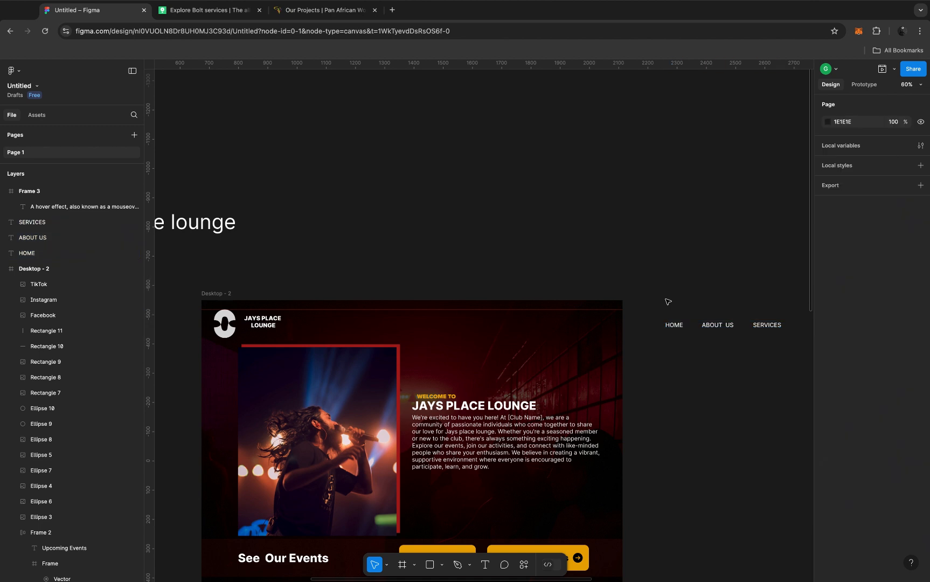
# Step: Duplicate the HOME text and place the copy on the empty canvas above the Desktop - 2 frame
pyautogui.moveTo(674, 325); pyautogui.dragTo(466, 216)
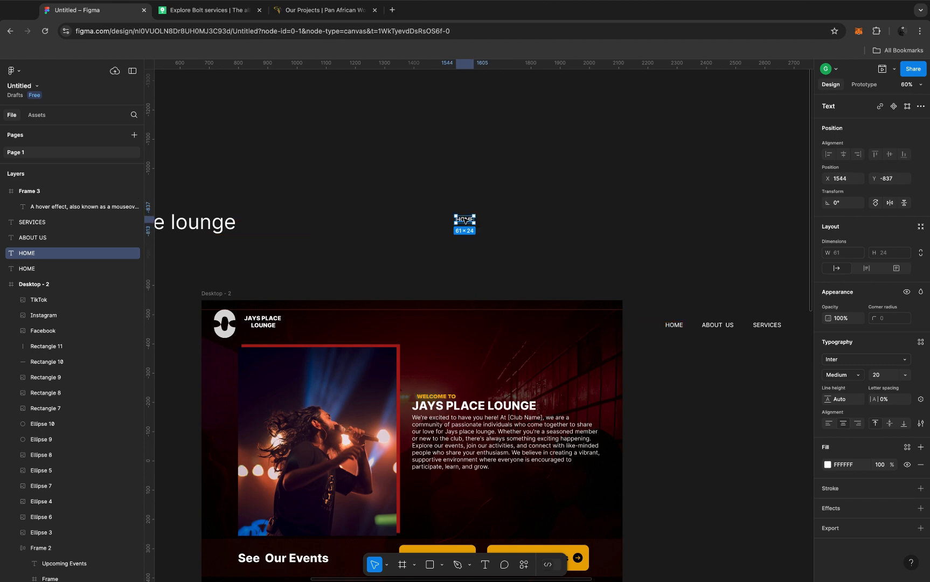
pyautogui.scroll(5, 466, 219)
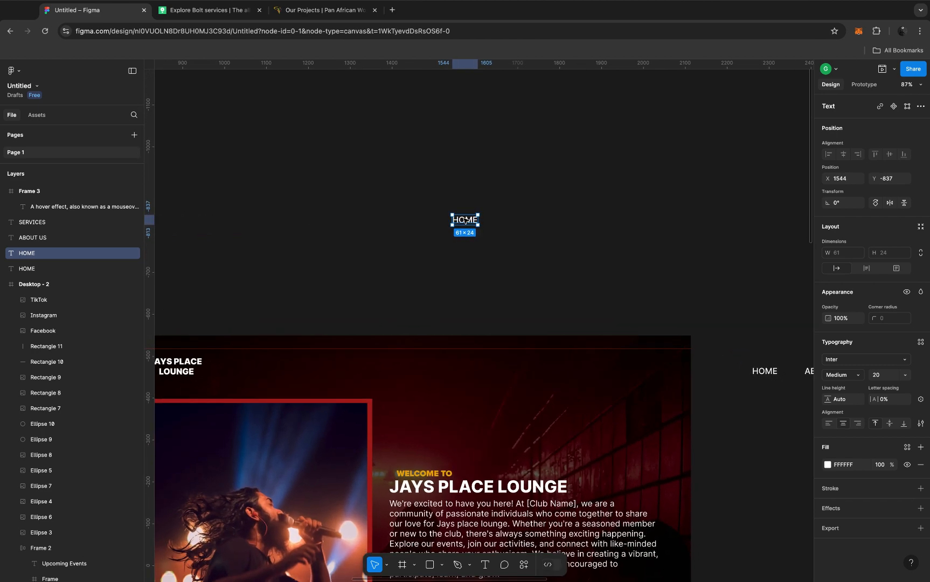
pyautogui.scroll(-1, 466, 220)
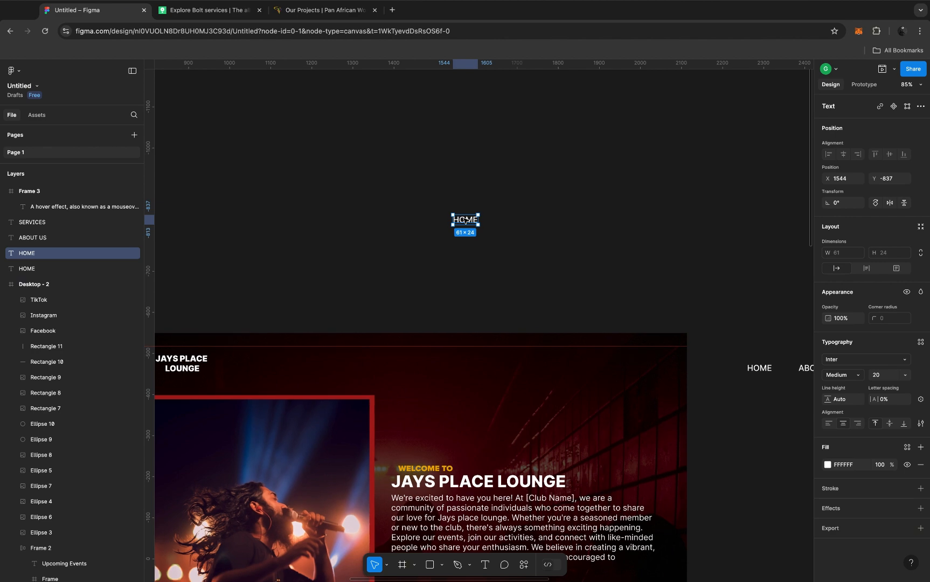
pyautogui.scroll(-1, 465, 221)
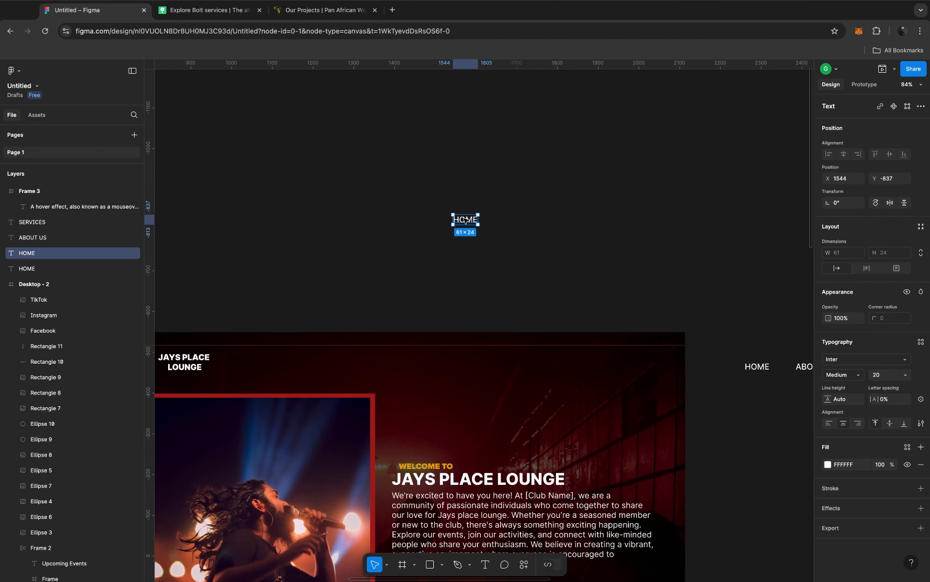
pyautogui.scroll(-2, 466, 220)
pyautogui.scroll(1, 466, 220)
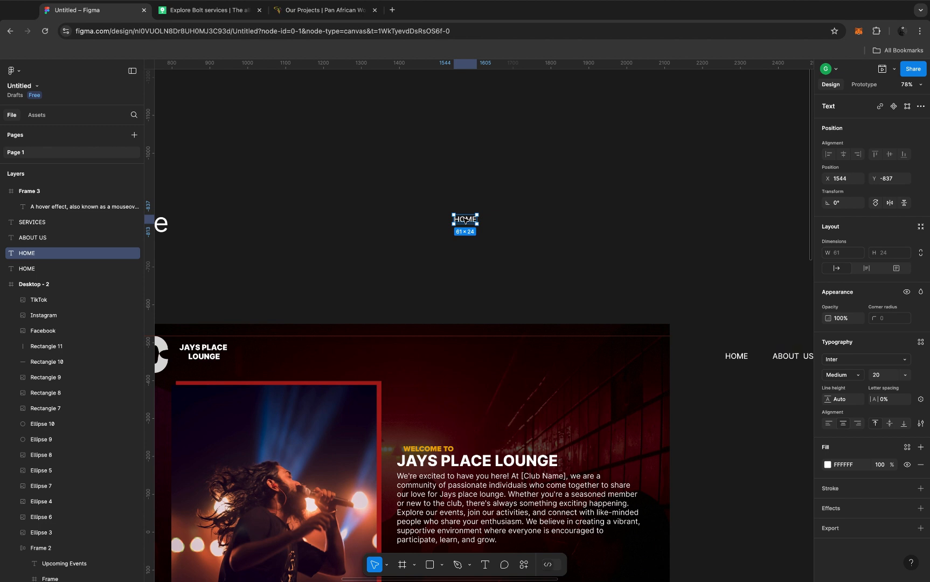
# Step: Wrap the copied HOME text in an auto layout frame with 27 horizontal and 9 vertical padding
pyautogui.hotkey('shift', 'a')
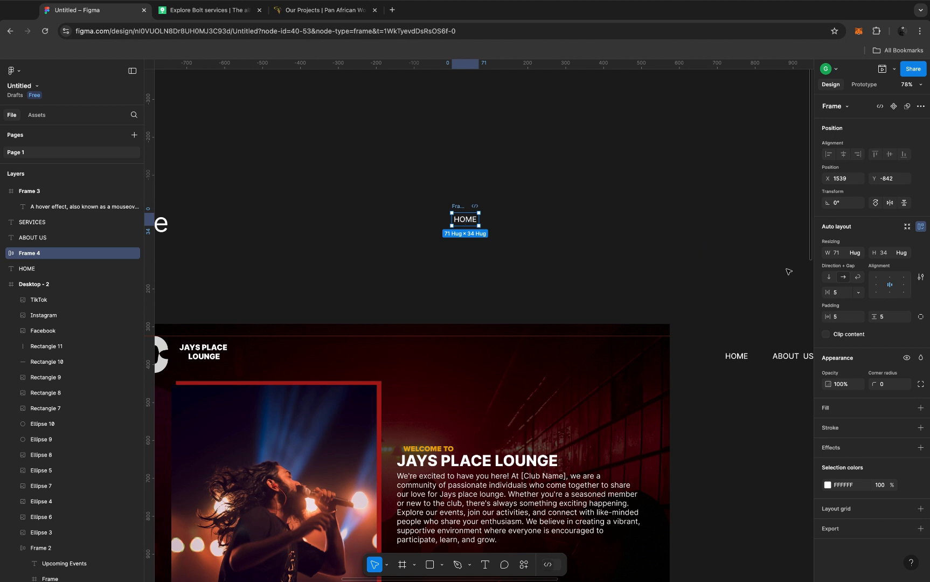
pyautogui.click(827, 316)
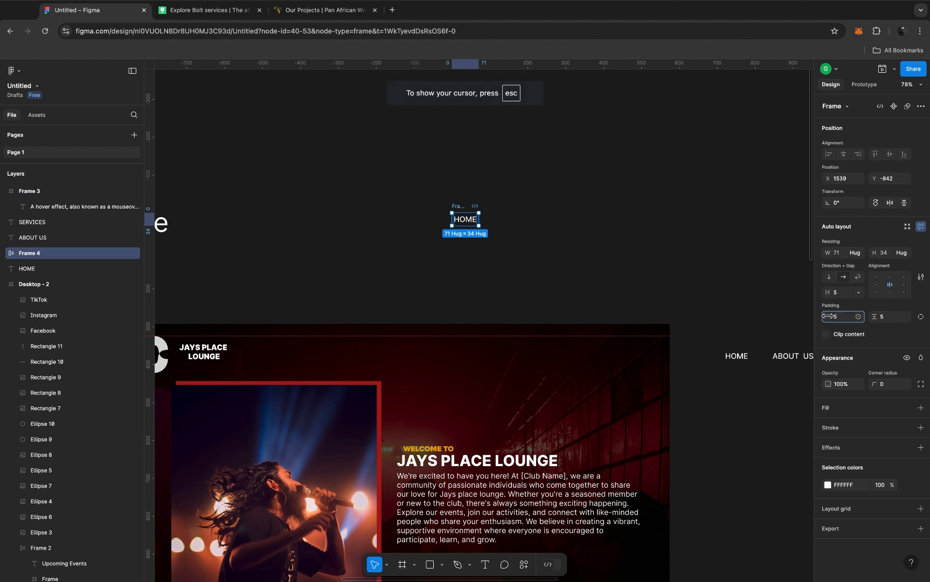
pyautogui.moveTo(828, 316); pyautogui.dragTo(880, 316)
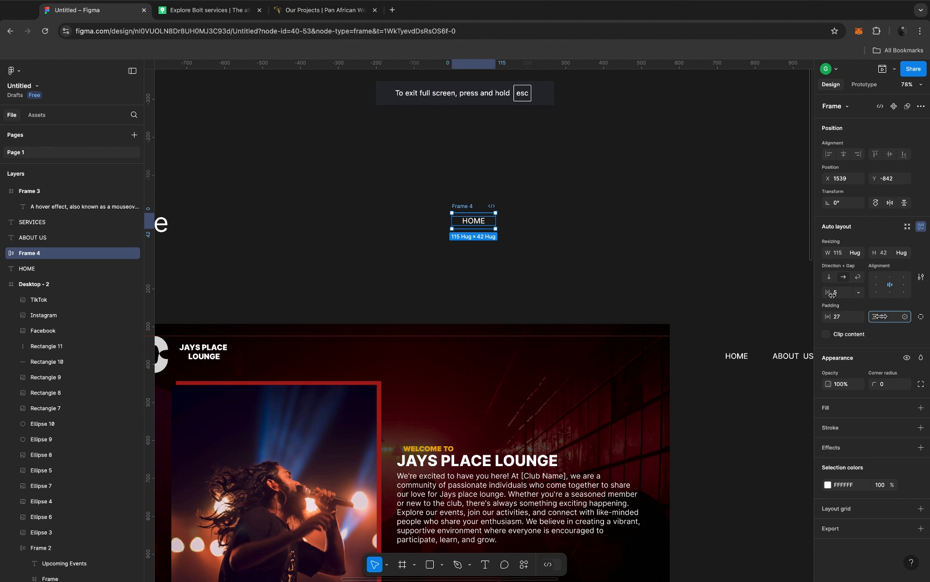
pyautogui.moveTo(831, 294)
pyautogui.mouseDown()
pyautogui.moveTo(815, 293)
pyautogui.moveTo(829, 293)
pyautogui.mouseUp()
pyautogui.press('super+z')
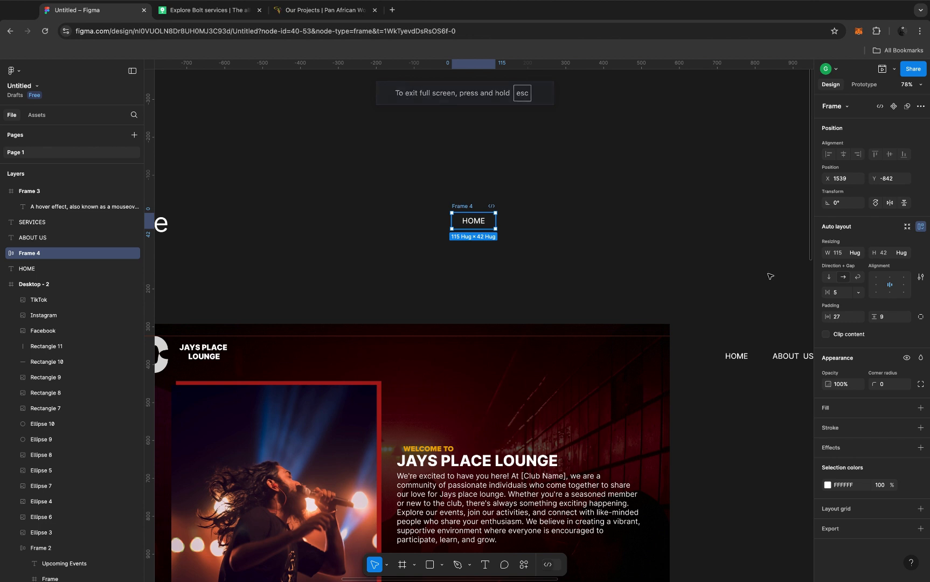
# Step: Add a white FFFFFF fill to the HOME auto layout frame and set its text colour to black 000000
pyautogui.click(828, 410)
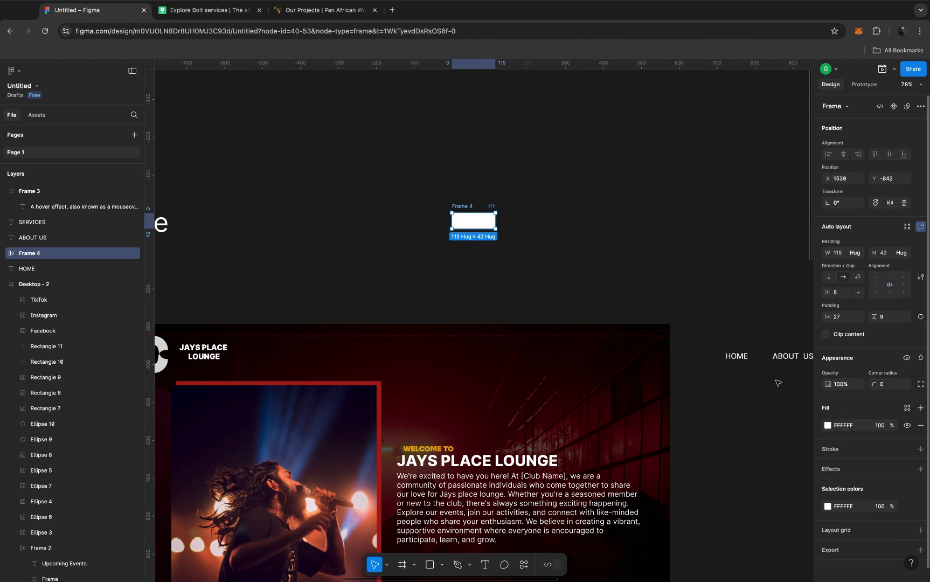
pyautogui.click(6, 257)
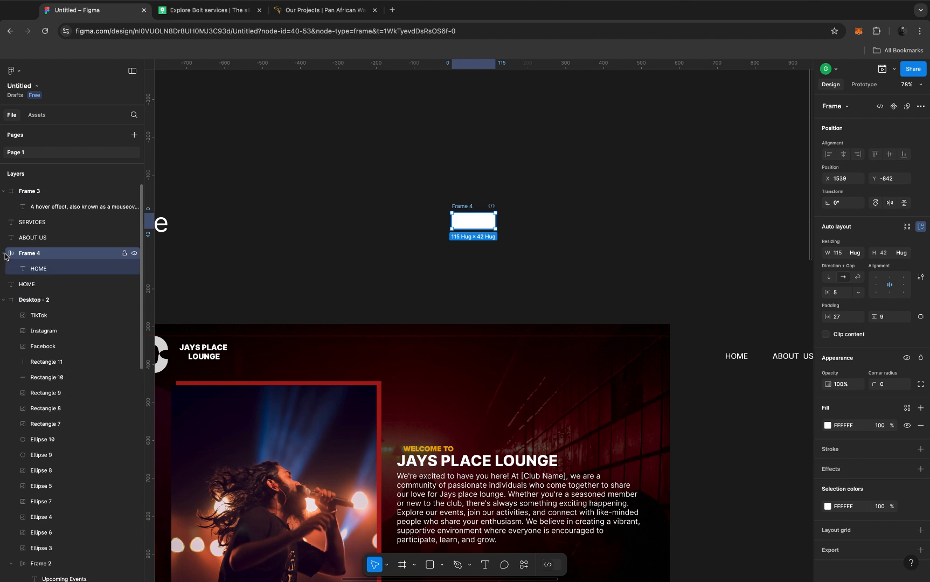
pyautogui.click(51, 269)
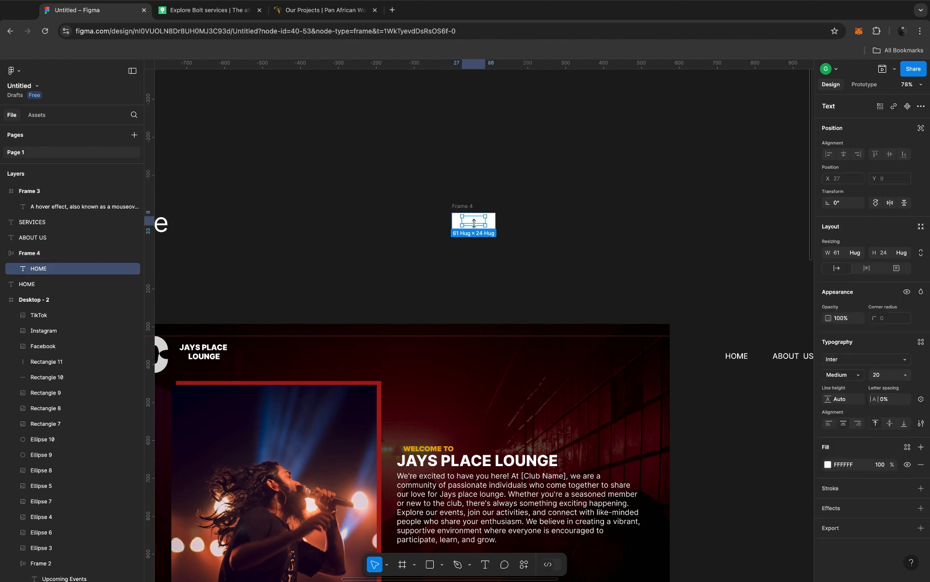
pyautogui.click(828, 465)
pyautogui.click(702, 448)
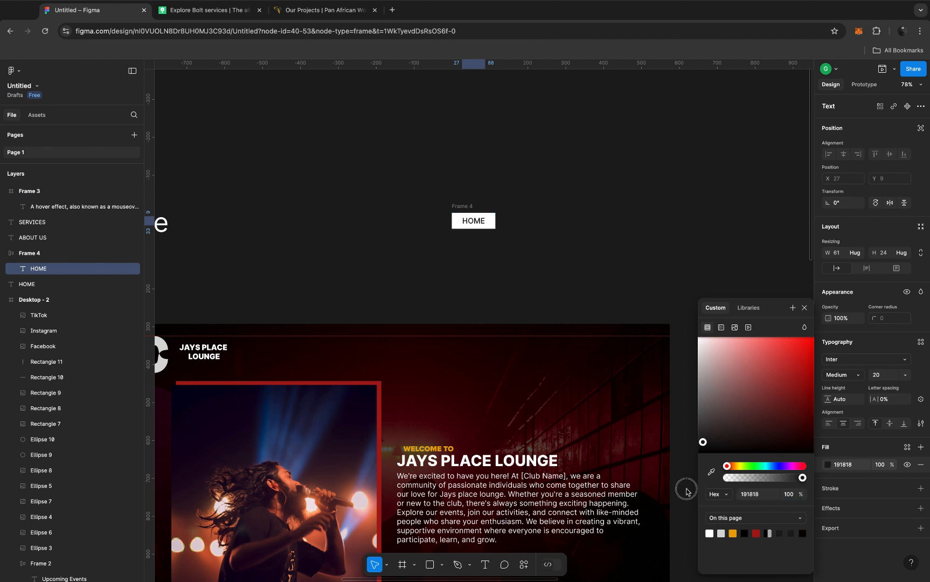
pyautogui.click(805, 306)
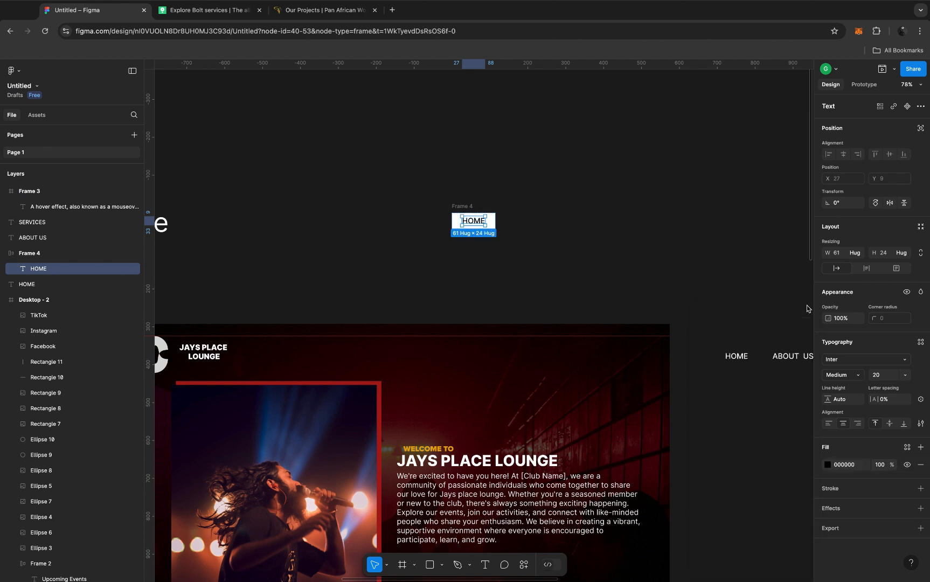
# Step: Convert the white HOME button frame into a component
pyautogui.click(462, 208)
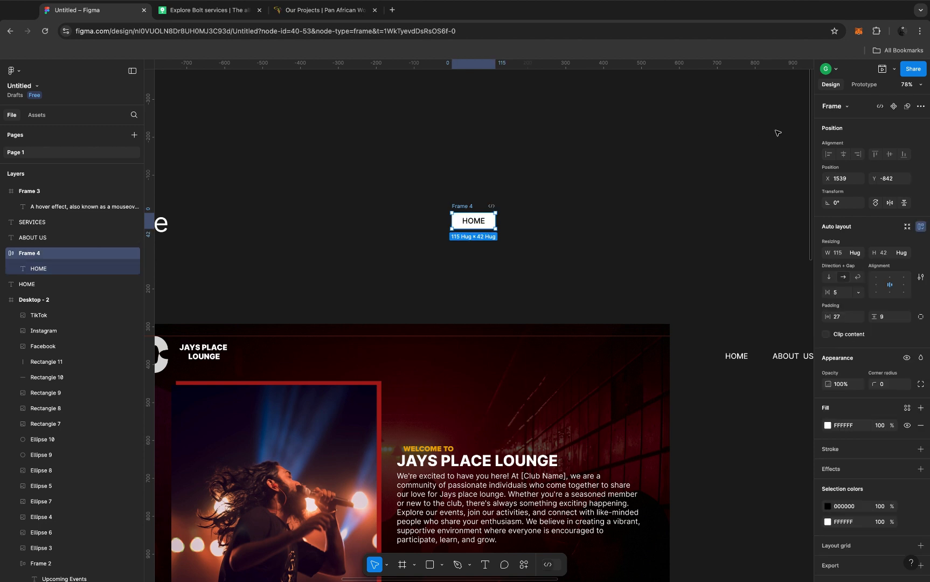
pyautogui.click(894, 108)
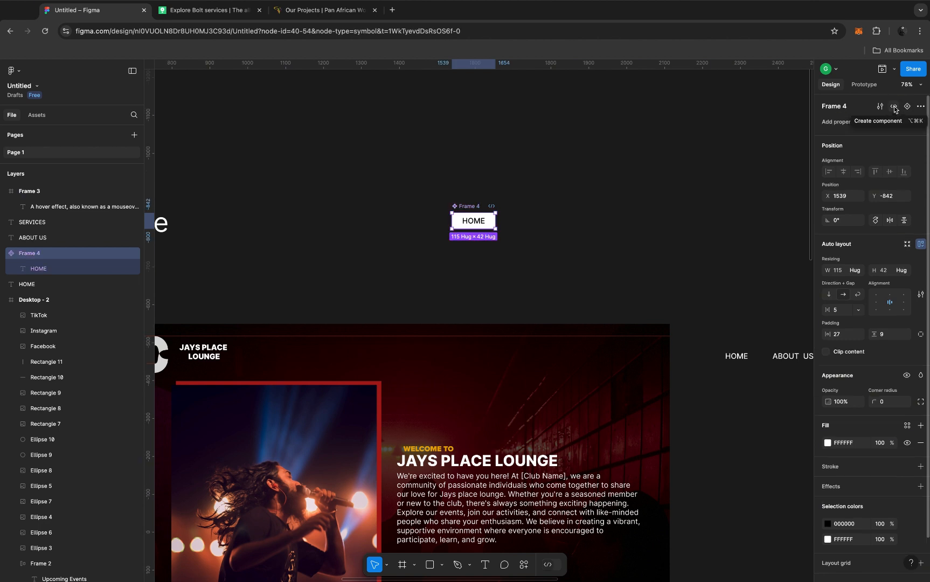
# Step: Undo the component creation and convert the white HOME frame into a component again
pyautogui.press('super+z')
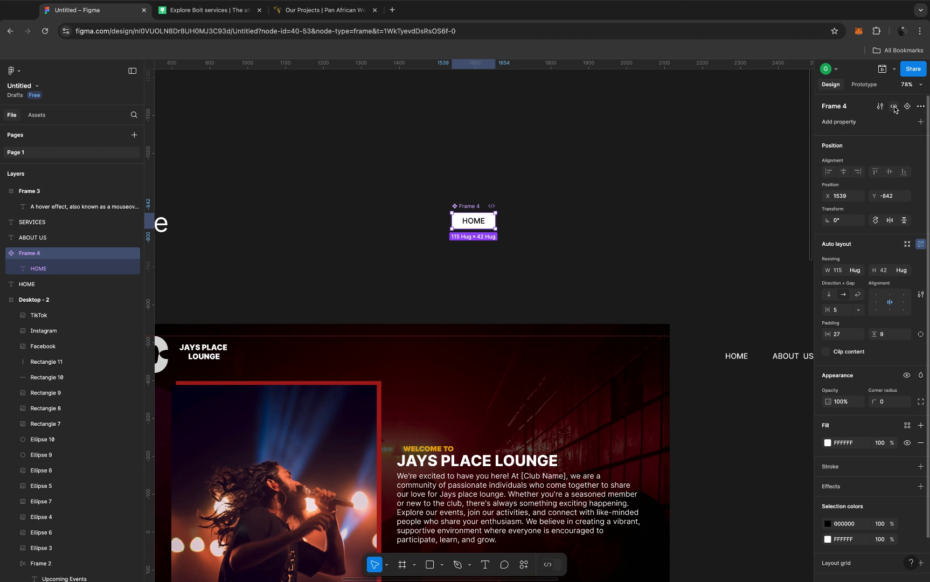
pyautogui.rightClick(487, 221)
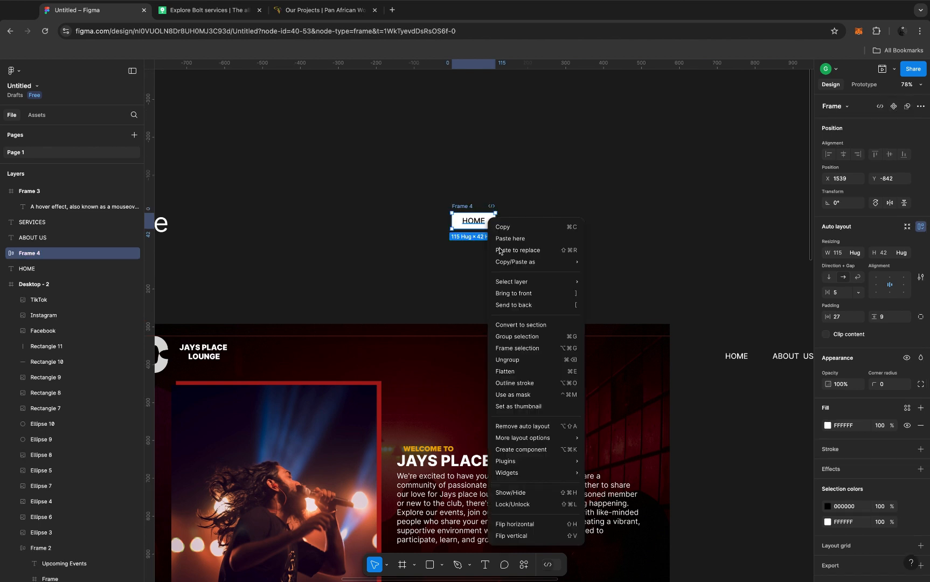
pyautogui.click(515, 448)
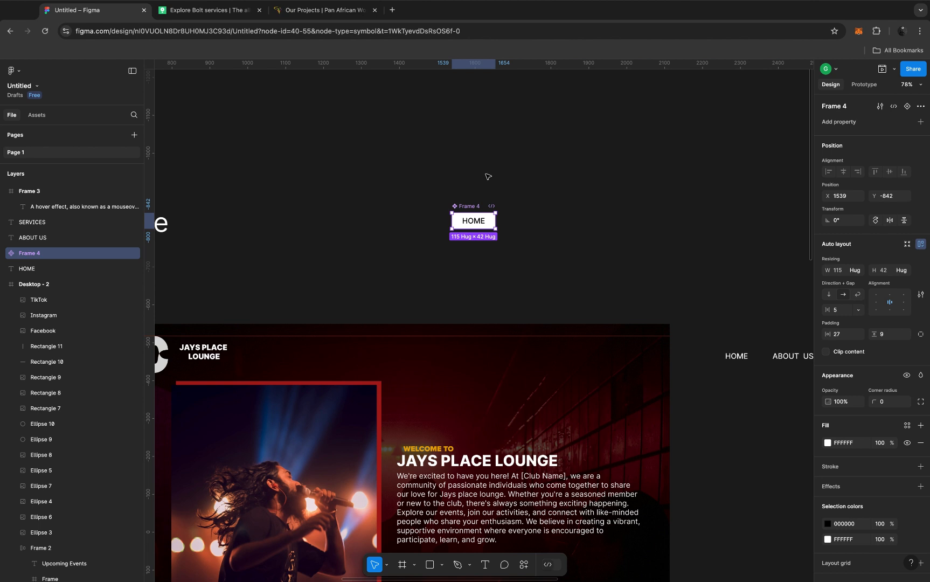
# Step: Add a second variant, Variant2, to the HOME component
pyautogui.click(908, 106)
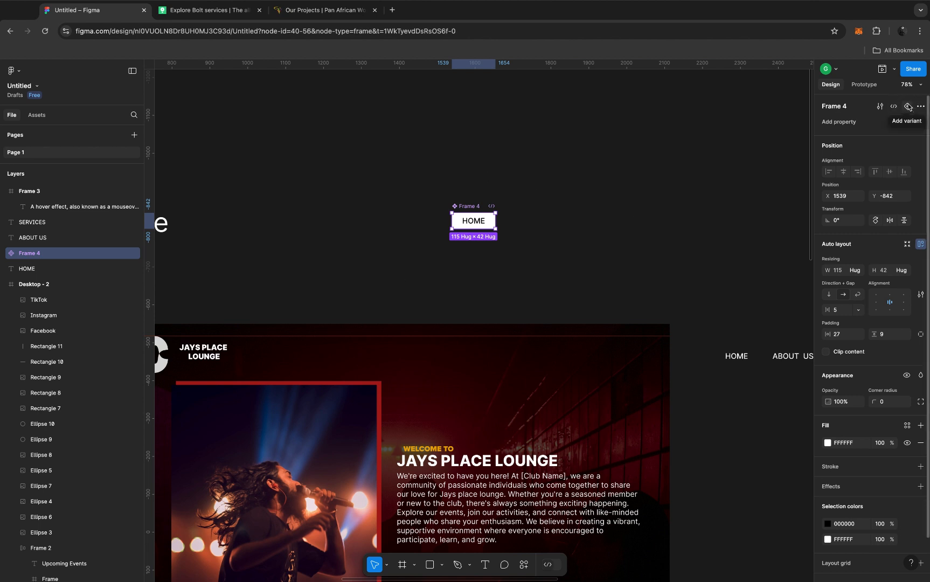
pyautogui.scroll(3, 483, 241)
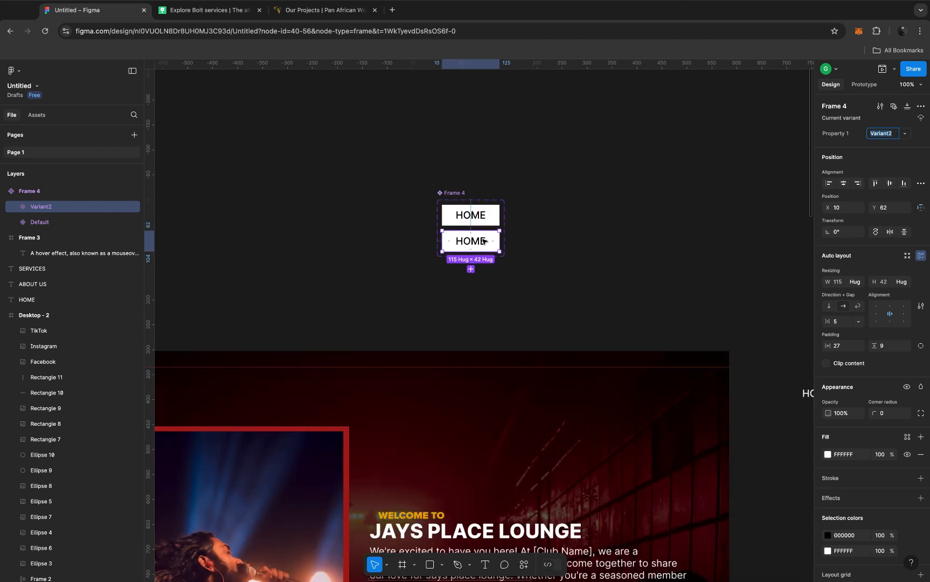
pyautogui.scroll(3, 484, 241)
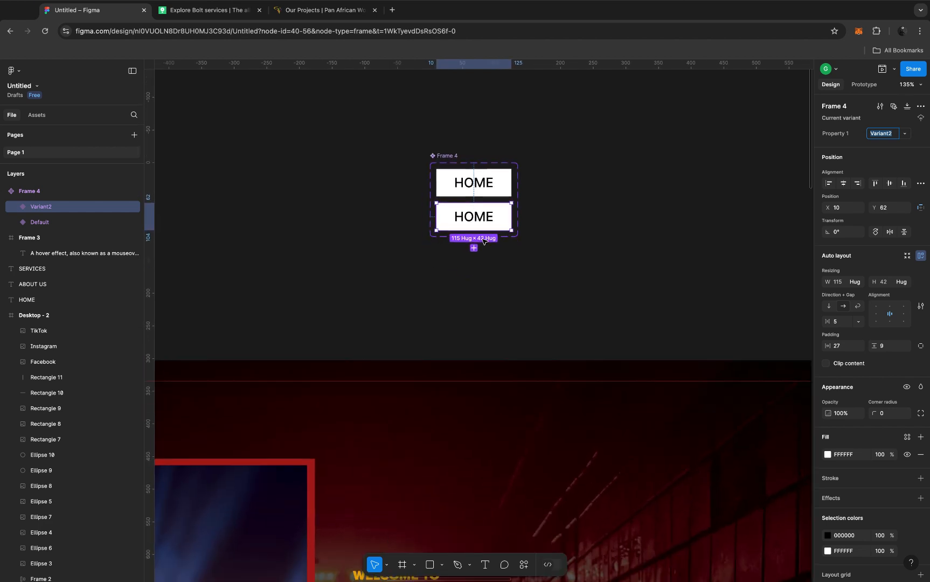
pyautogui.click(499, 186)
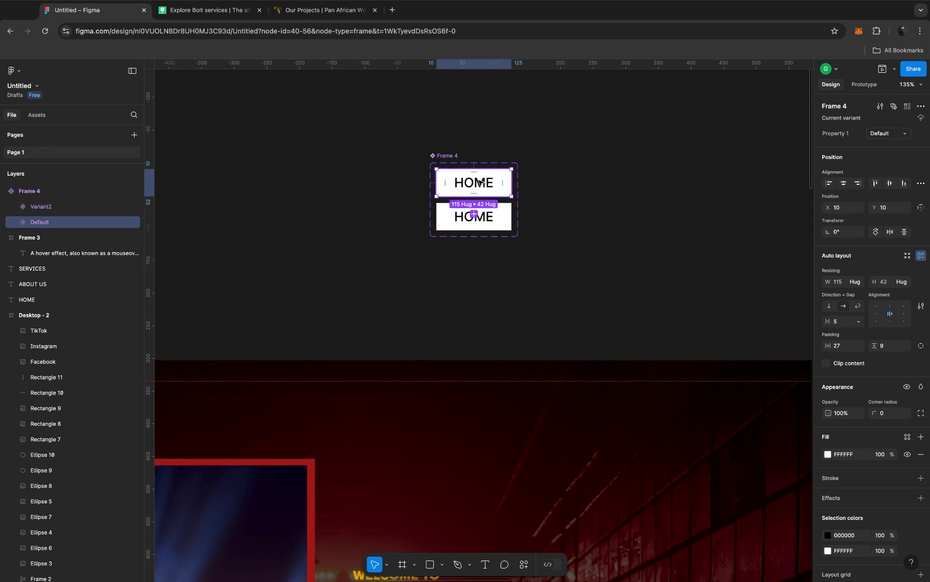
pyautogui.click(499, 219)
pyautogui.click(502, 192)
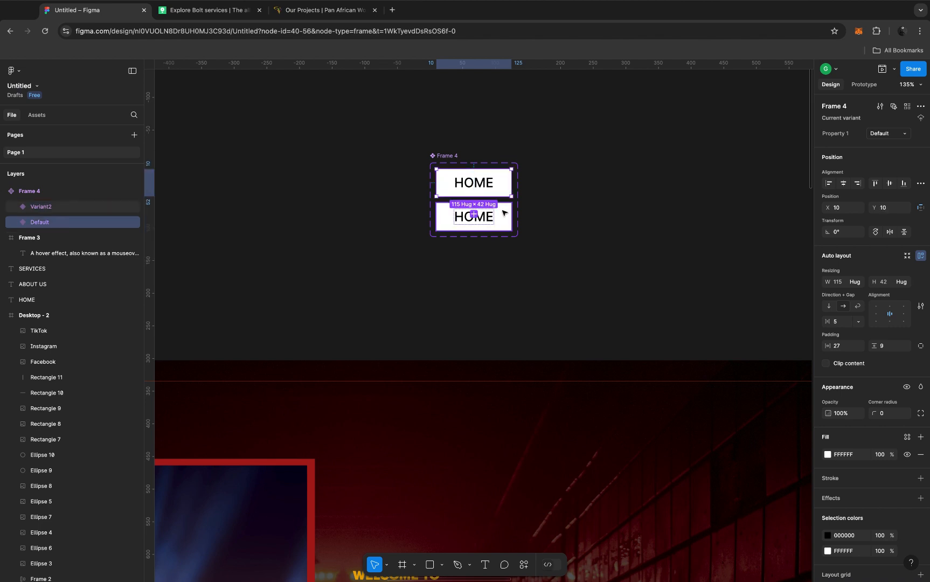
pyautogui.click(503, 213)
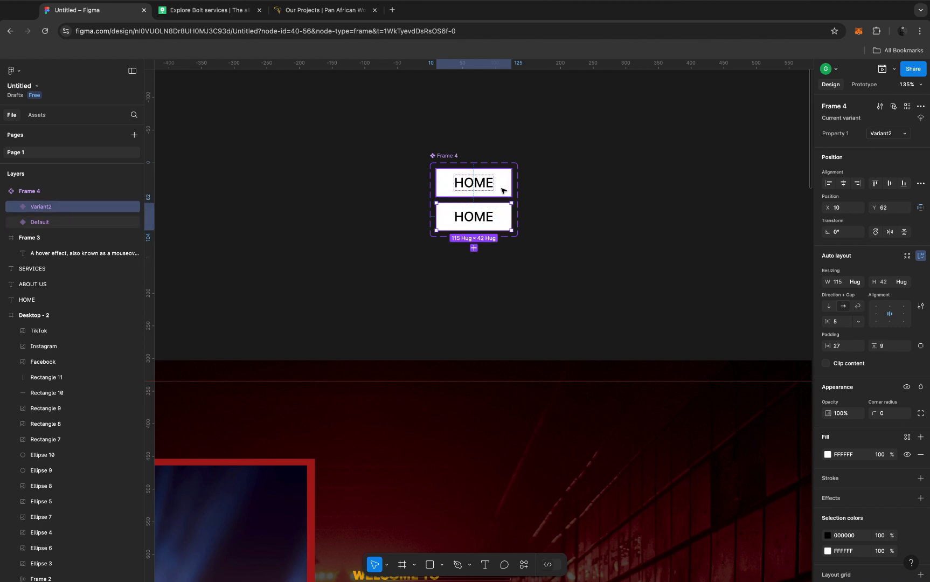
# Step: Hide the white fill of the Default HOME variant and set its text colour to white FFFFFF
pyautogui.click(504, 190)
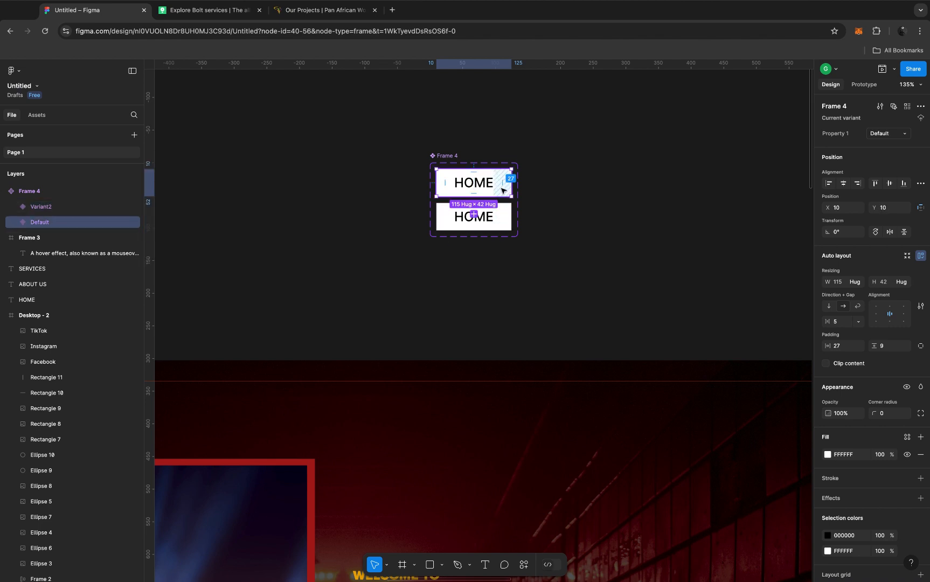
pyautogui.click(908, 456)
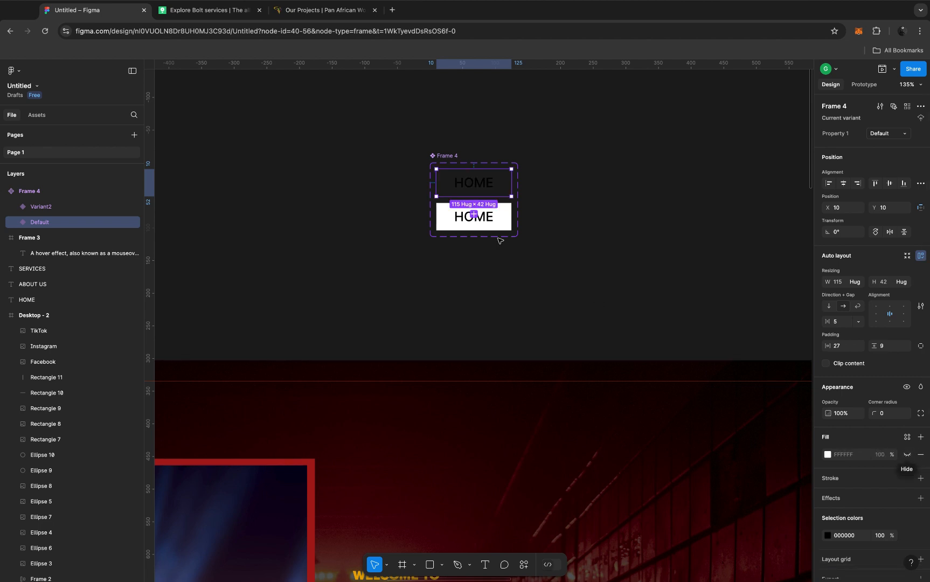
pyautogui.doubleClick(471, 189)
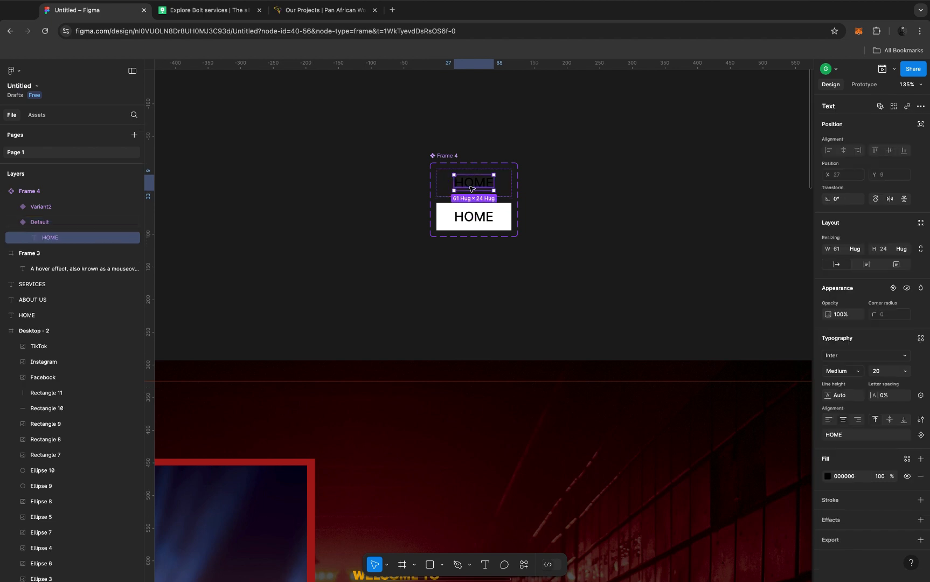
pyautogui.click(827, 477)
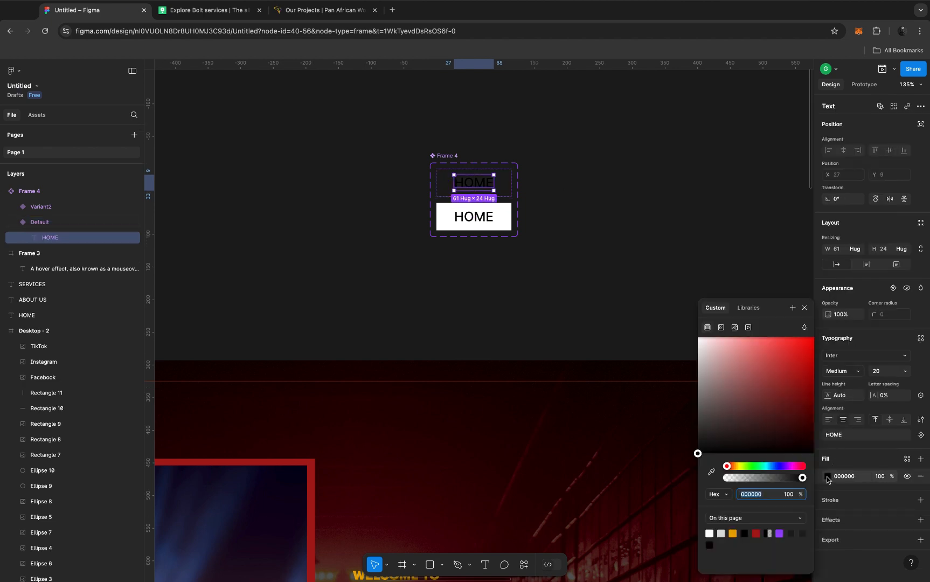
pyautogui.click(702, 345)
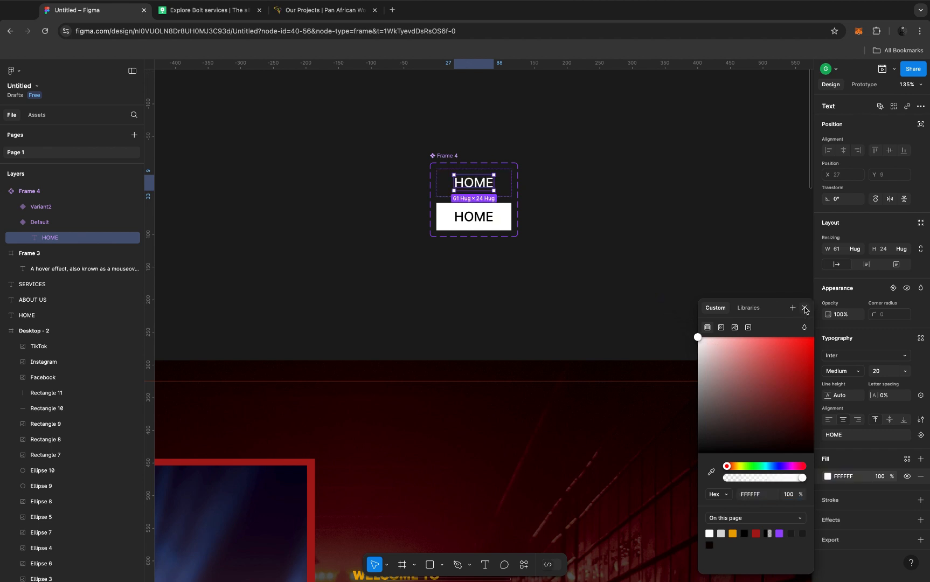
pyautogui.click(805, 310)
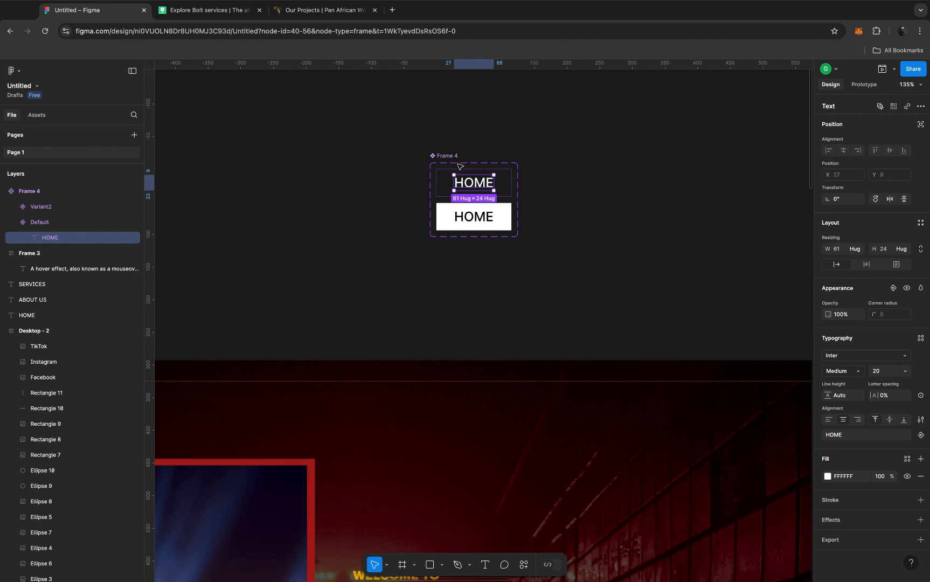
# Step: Open the prototype settings for the Default variant of the HOME component set
pyautogui.click(449, 157)
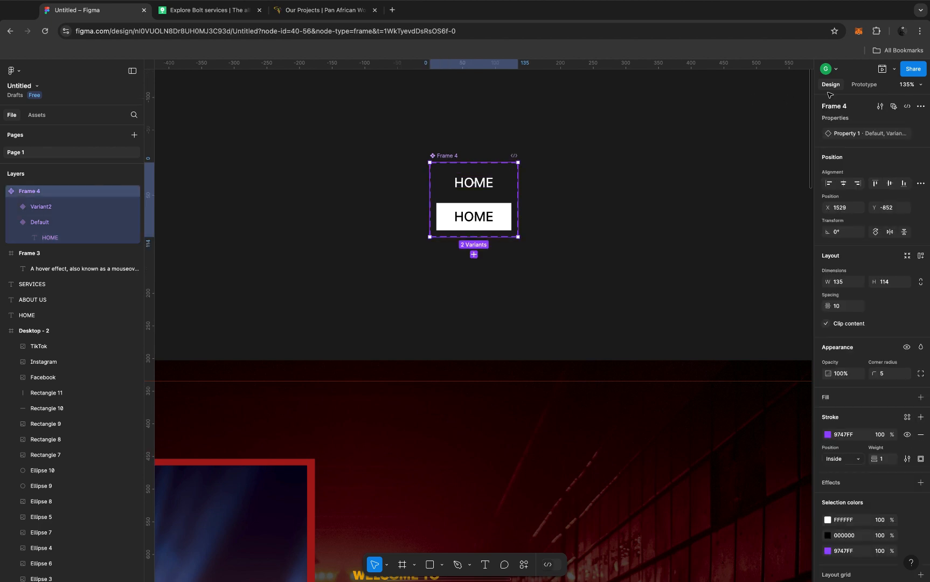
pyautogui.click(862, 86)
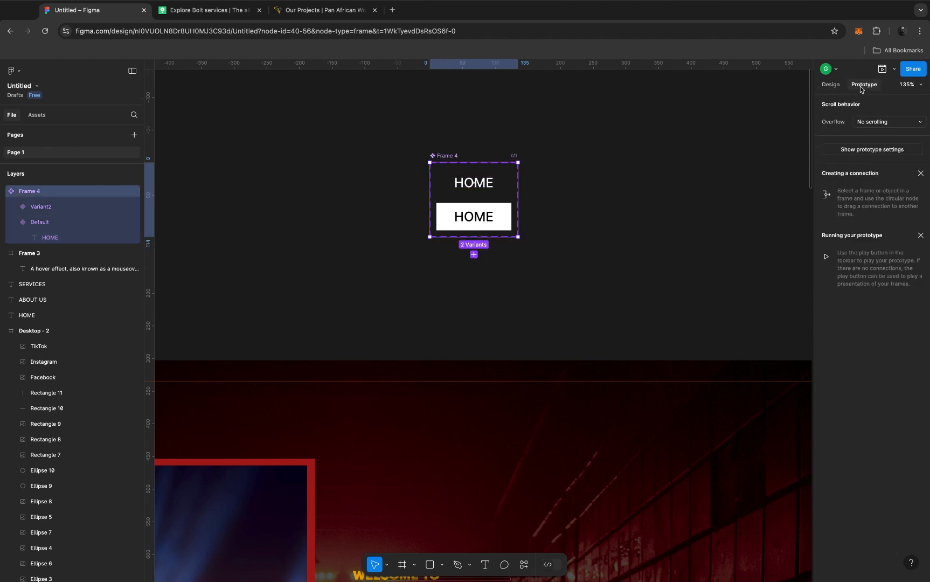
pyautogui.click(493, 182)
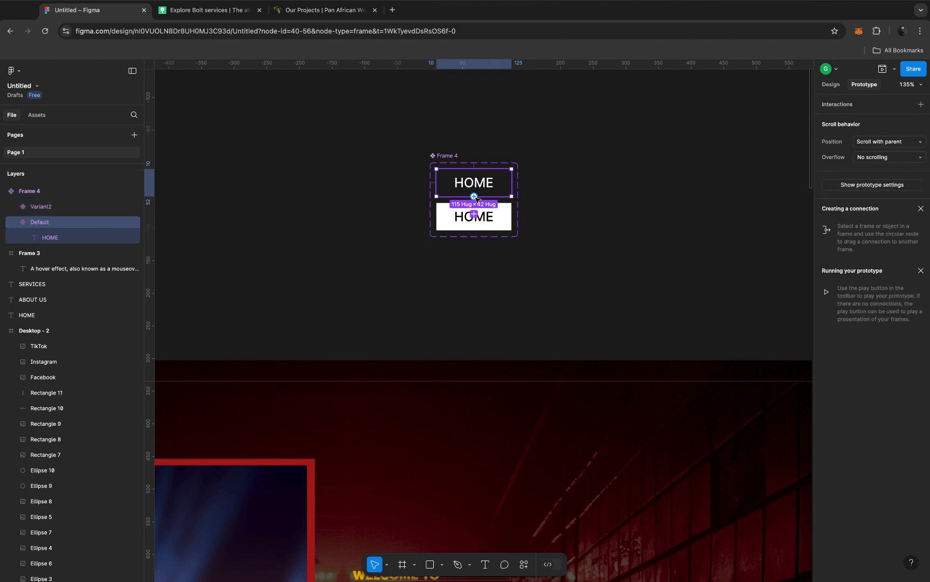
# Step: Try to add a prototype connection from the Default HOME variant to Variant2
pyautogui.click(474, 196)
pyautogui.moveTo(476, 200); pyautogui.dragTo(463, 217)
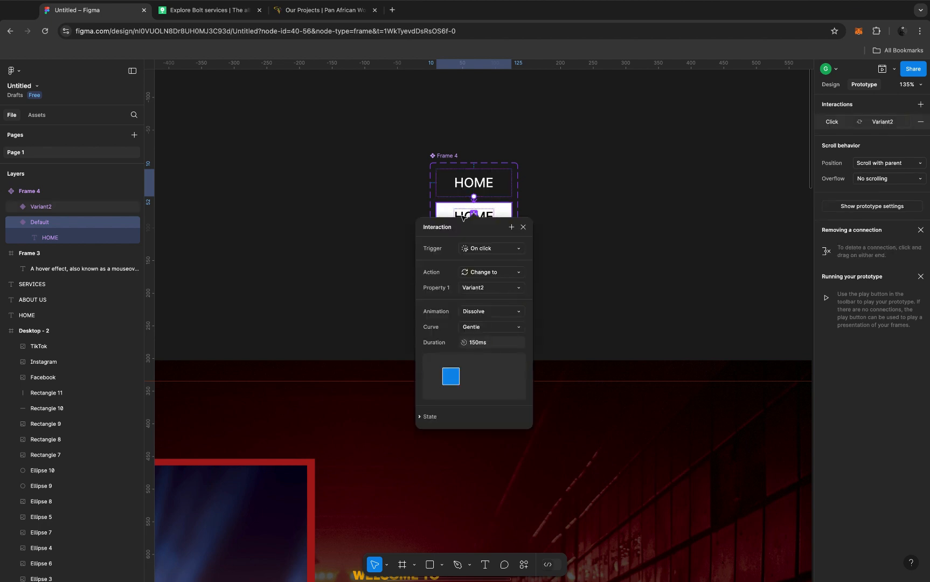
pyautogui.press('Escape')
pyautogui.hotkey('ctrl', 'z')
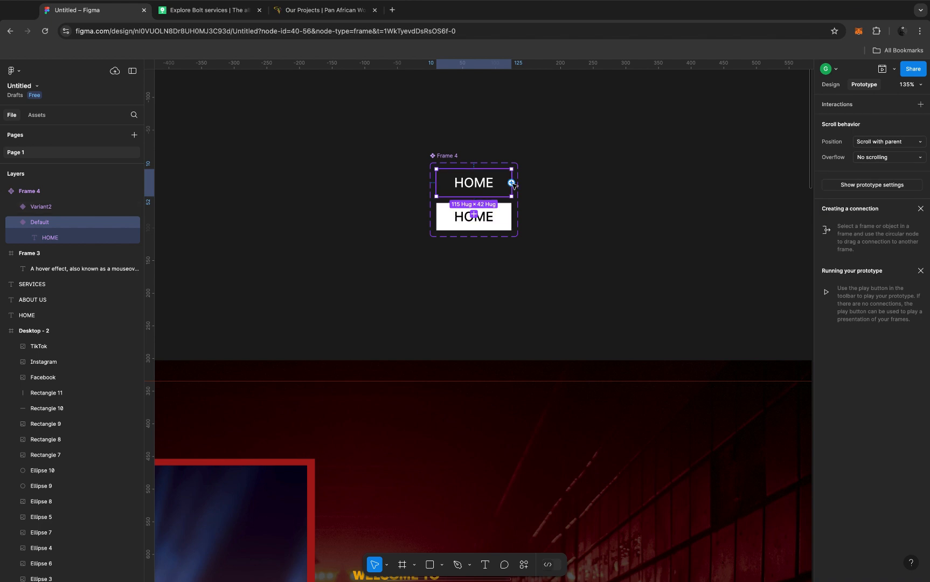
# Step: Connect the Default HOME variant to Variant2 with a Change to interaction triggered While hovering
pyautogui.moveTo(512, 183); pyautogui.dragTo(512, 221)
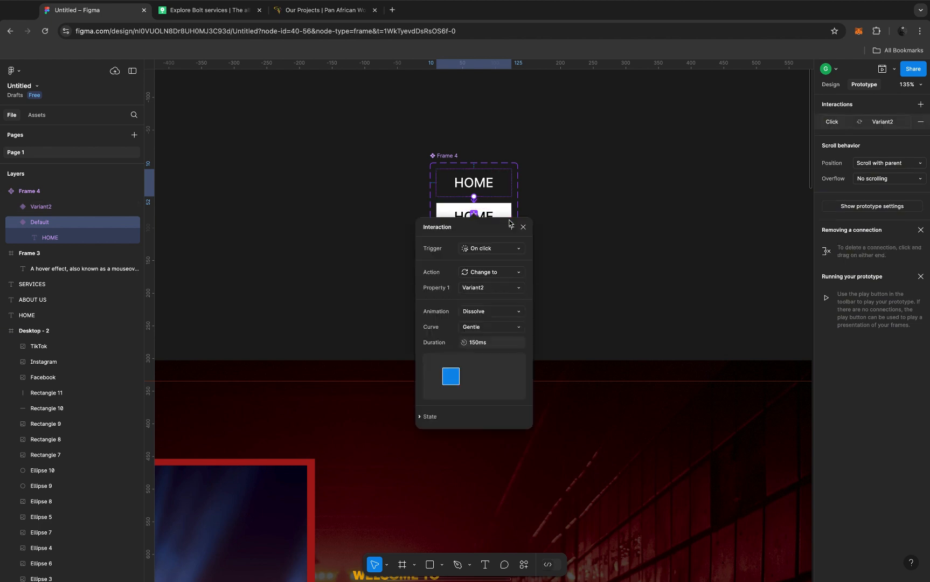
pyautogui.click(501, 252)
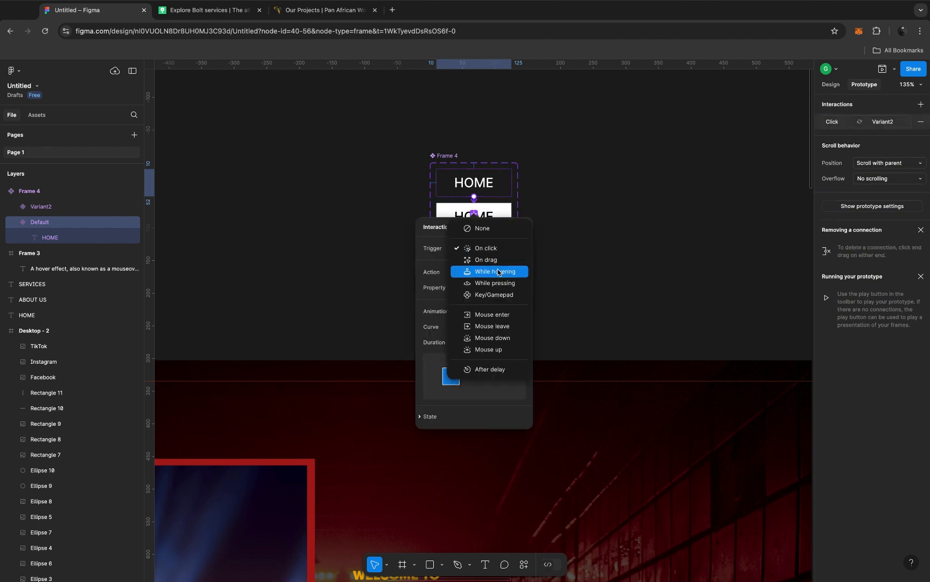
pyautogui.click(498, 272)
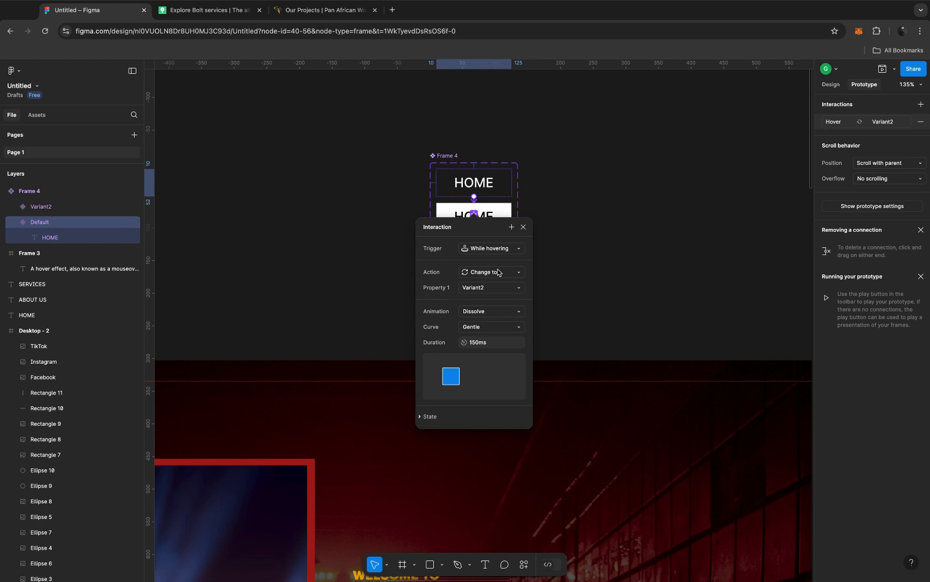
# Step: Set the hover interaction's animation to Smart animate with the Gentle curve and a duration of 15 ms
pyautogui.click(477, 312)
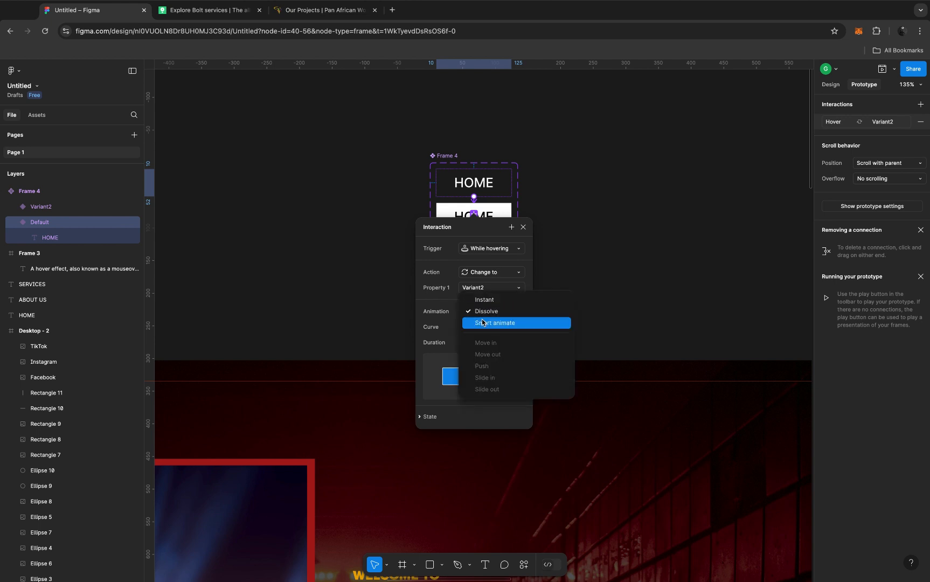
pyautogui.click(482, 322)
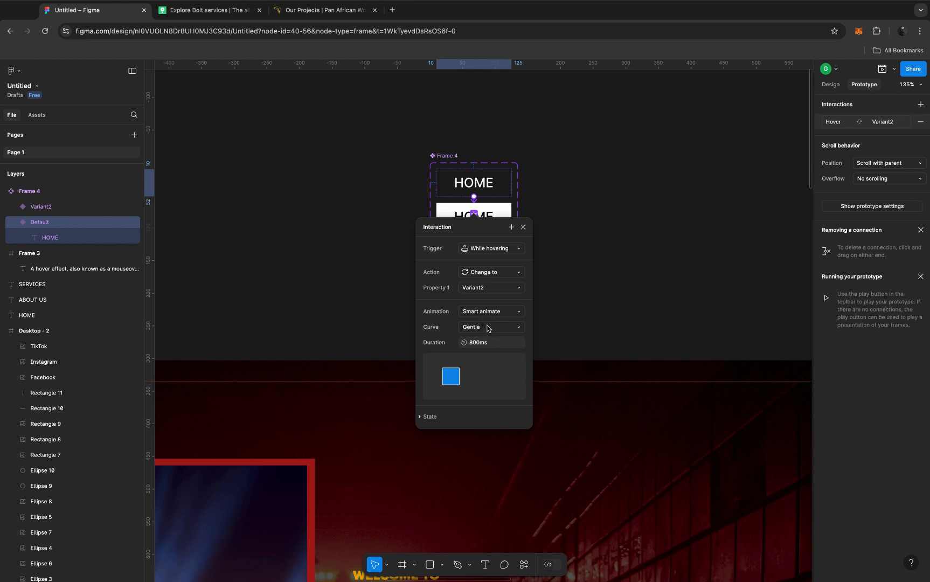
pyautogui.click(487, 328)
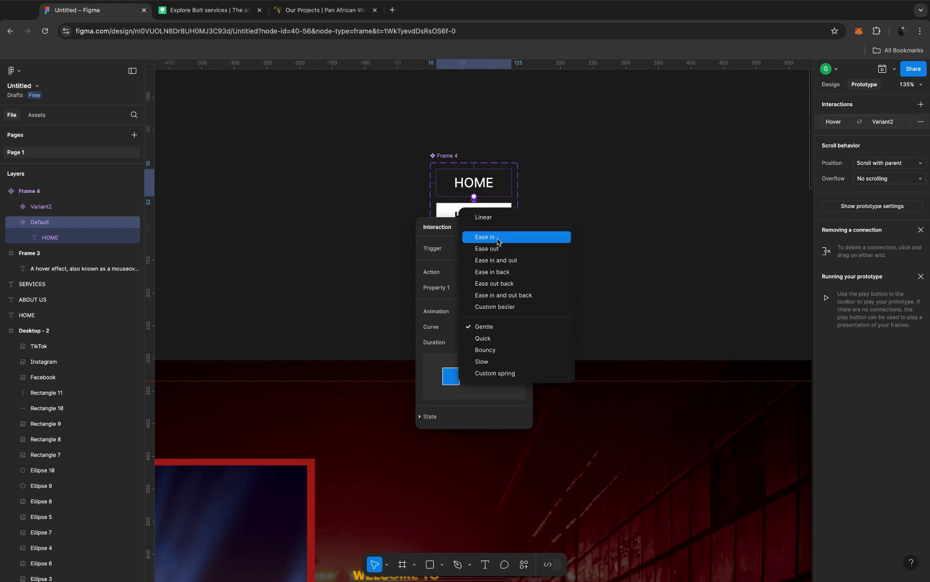
pyautogui.click(492, 327)
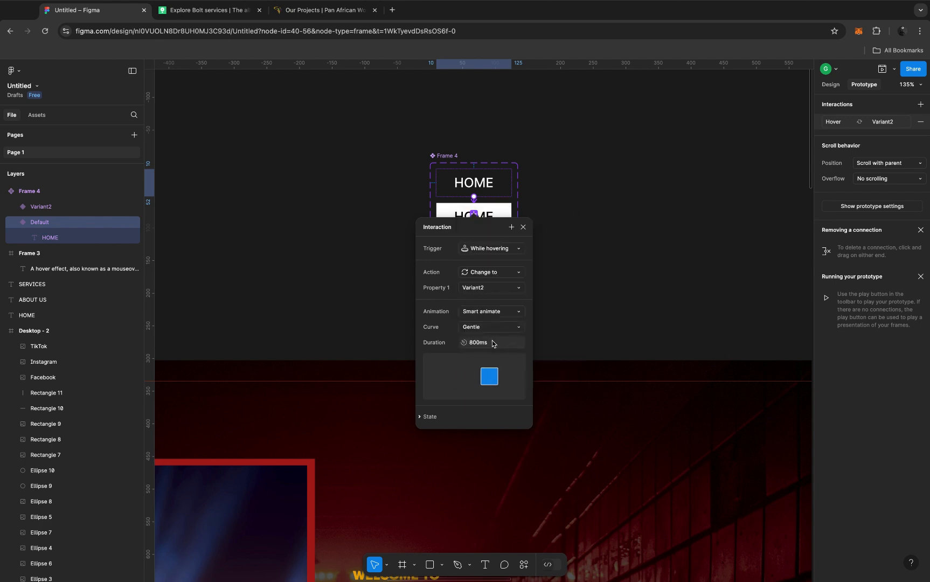
pyautogui.click(493, 344)
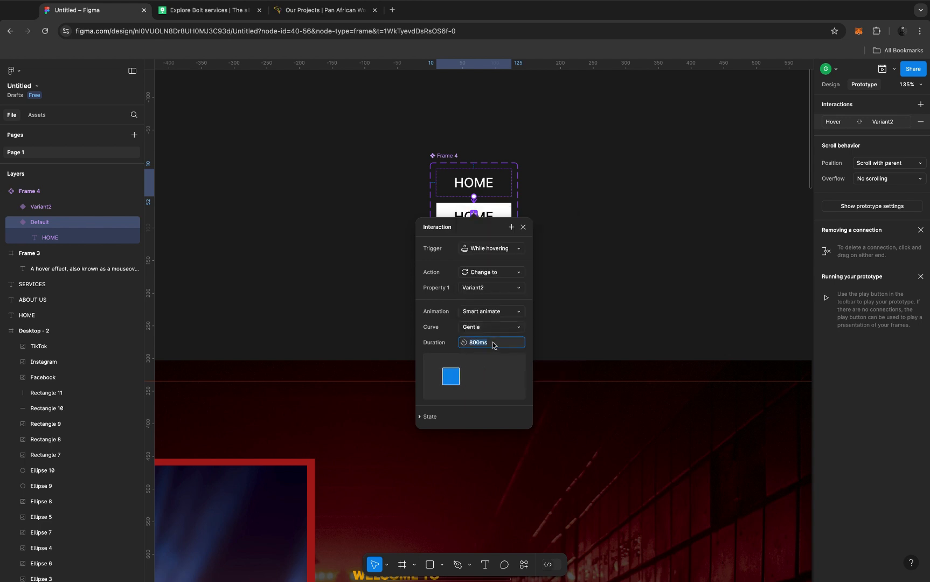
pyautogui.write('150')
pyautogui.press('Return')
pyautogui.click(522, 227)
# Step: Place an instance of the HOME component (Frame 4) from the local assets in the header area of the Desktop - 2 frame
pyautogui.scroll(-5, 533, 239)
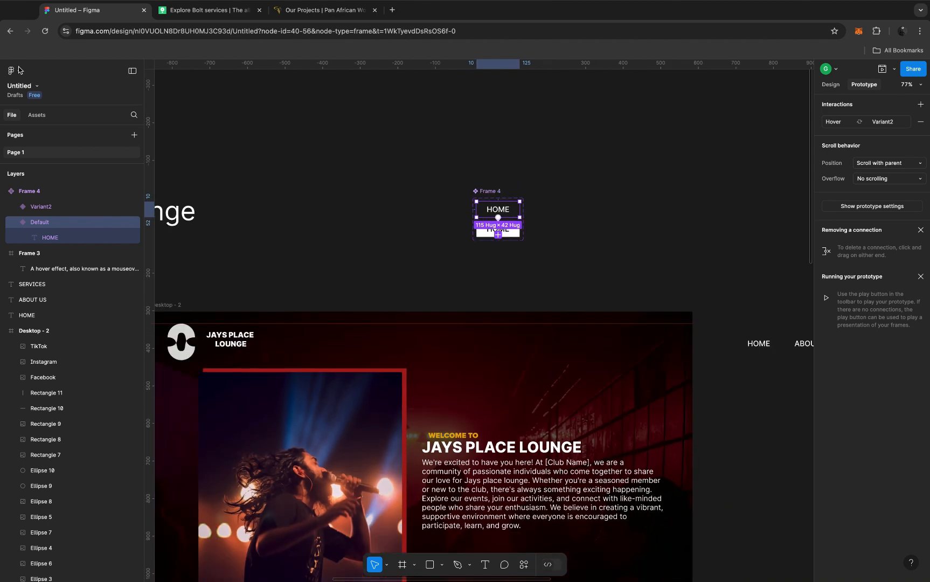
pyautogui.click(37, 116)
pyautogui.click(37, 115)
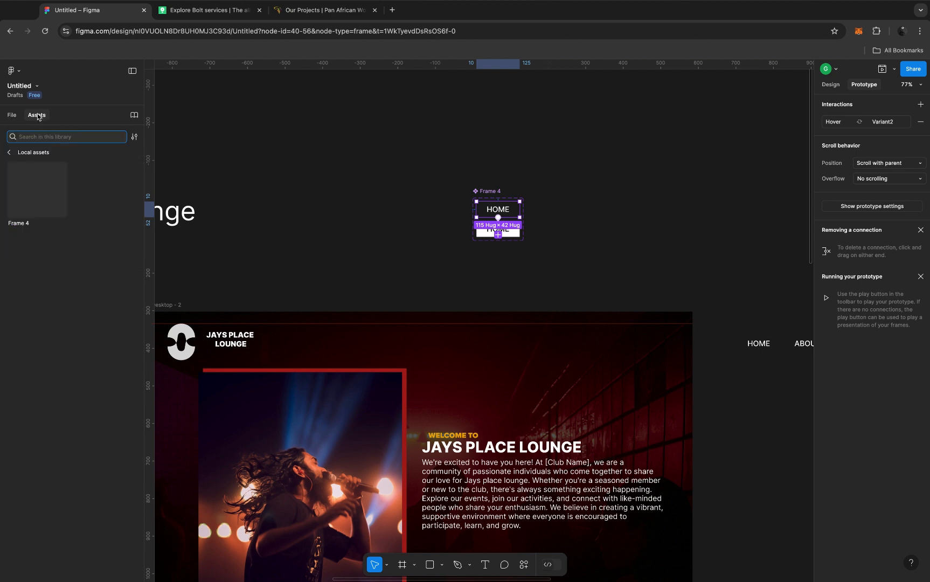
pyautogui.click(135, 139)
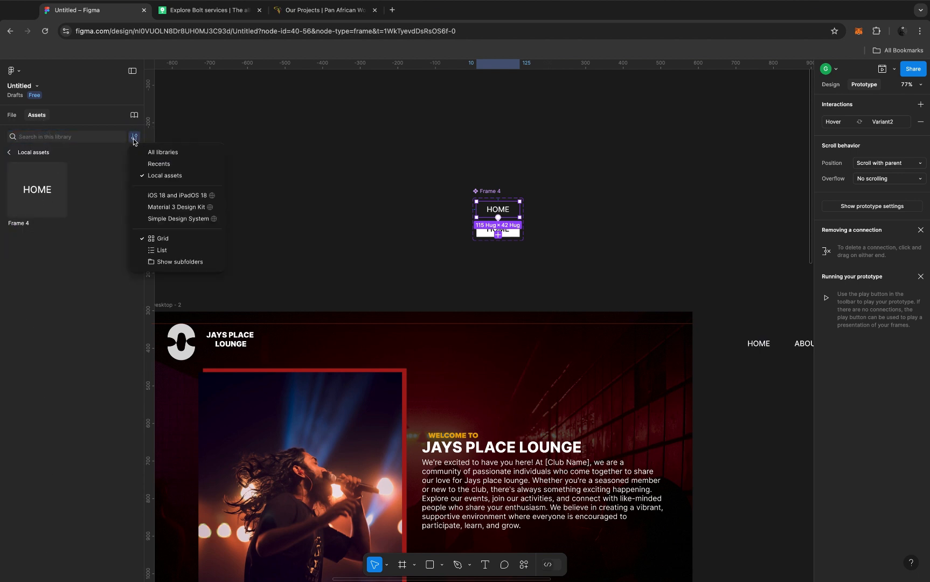
pyautogui.click(168, 176)
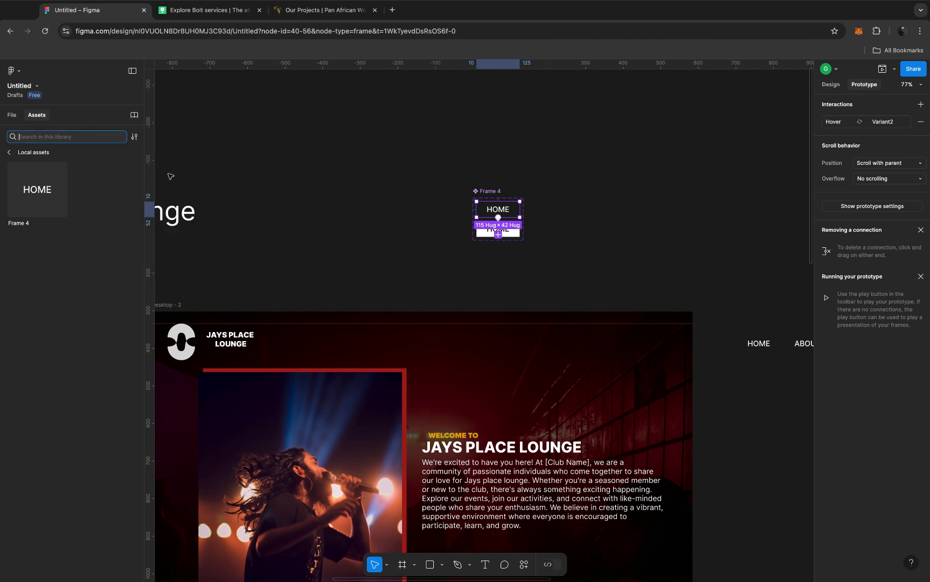
pyautogui.moveTo(31, 200); pyautogui.dragTo(430, 334)
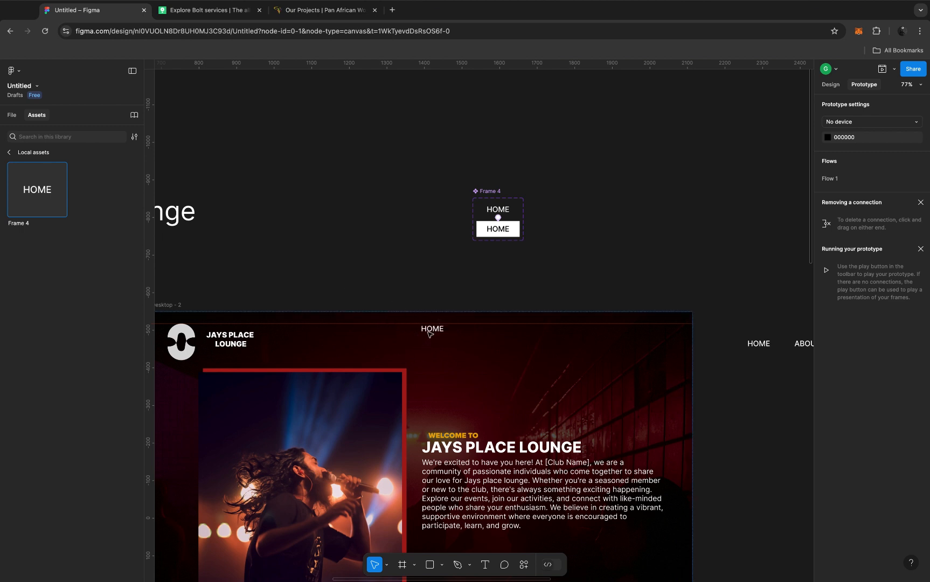
pyautogui.scroll(-3, 429, 334)
pyautogui.hscroll(-3, 429, 333)
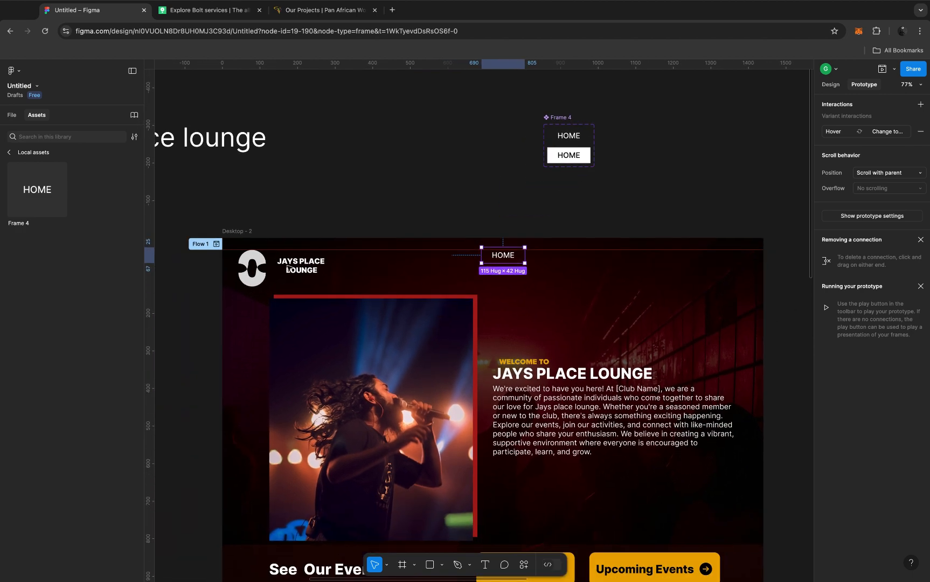
# Step: Preview the Desktop - 2 prototype to test the HOME link's hover effect, and close the preview
pyautogui.click(236, 231)
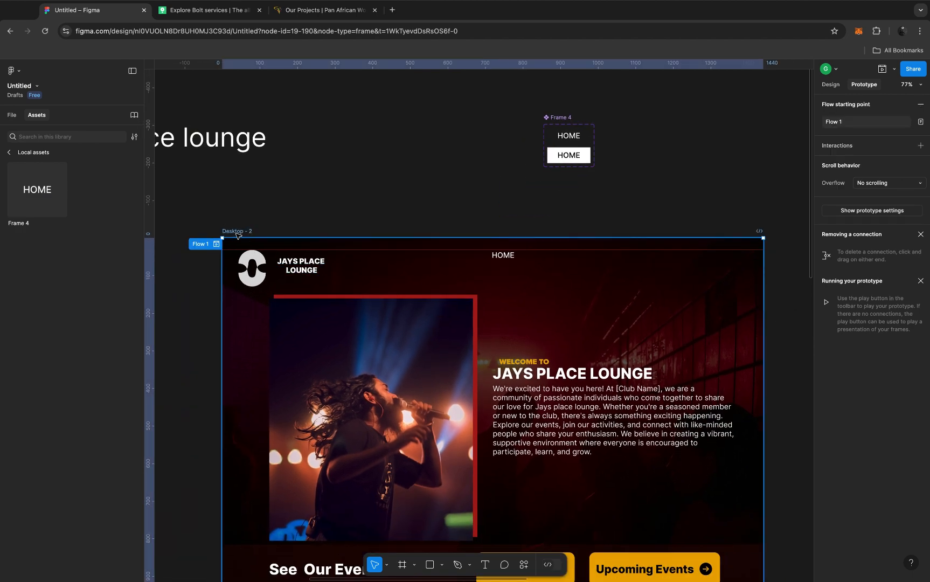
pyautogui.click(882, 69)
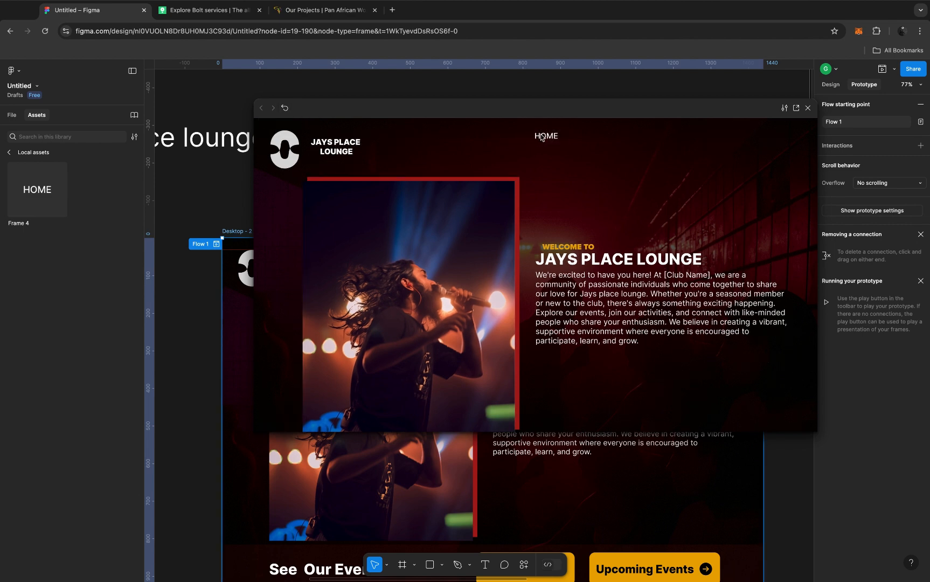
pyautogui.click(808, 108)
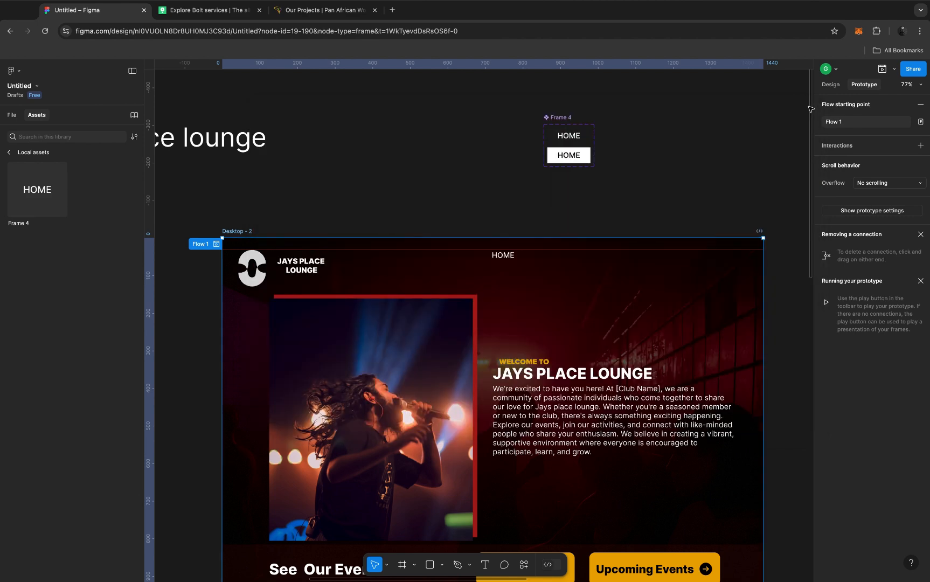
pyautogui.click(510, 258)
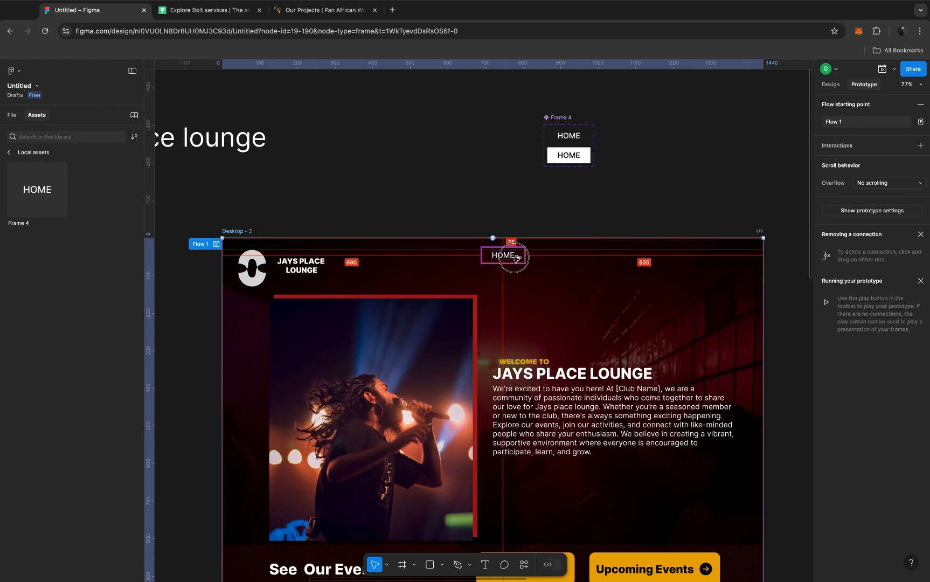
pyautogui.moveTo(555, 259); pyautogui.dragTo(557, 258)
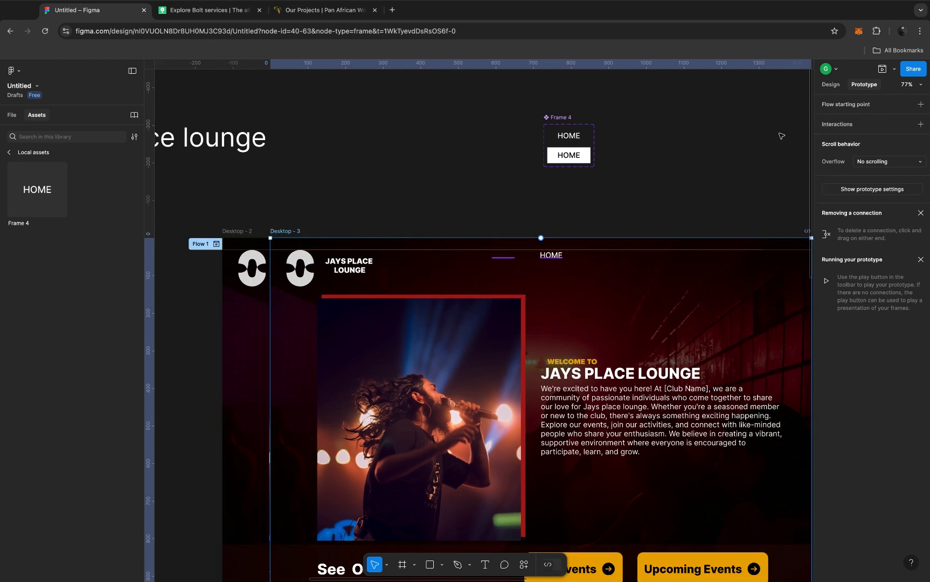
pyautogui.press('super+z')
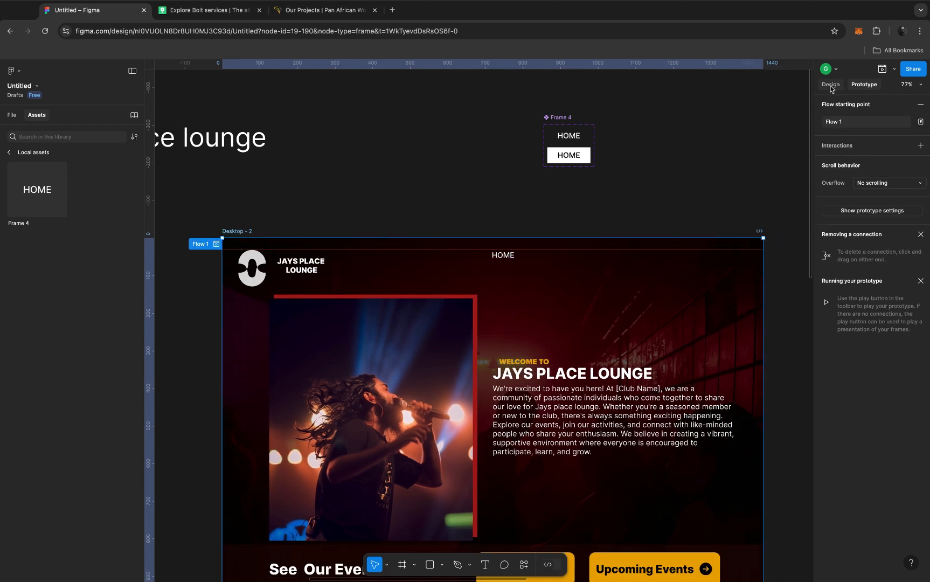
# Step: Duplicate the HOME instance twice in the Desktop - 2 header, placing the copies in a row to its right
pyautogui.hotkey('shift', 'e')
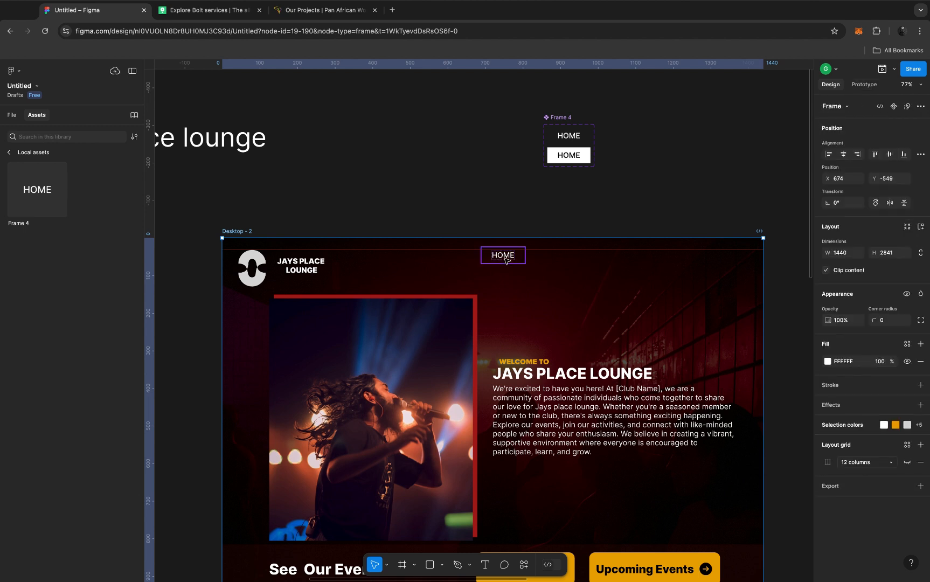
pyautogui.click(506, 261)
pyautogui.moveTo(506, 258); pyautogui.dragTo(615, 257)
pyautogui.moveTo(615, 258); pyautogui.dragTo(613, 261)
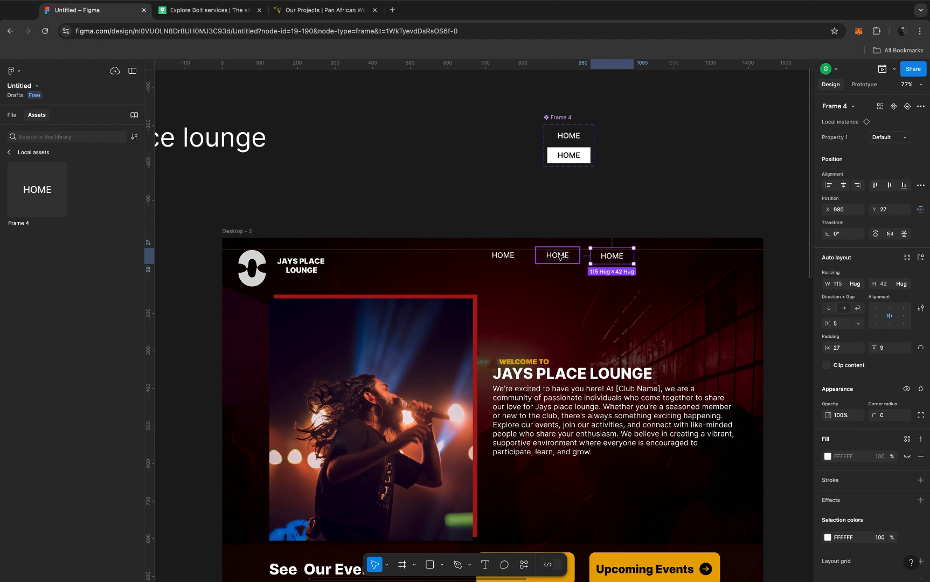
# Step: Change the text of the second navigation link in the header to ABOUT US
pyautogui.doubleClick(560, 257)
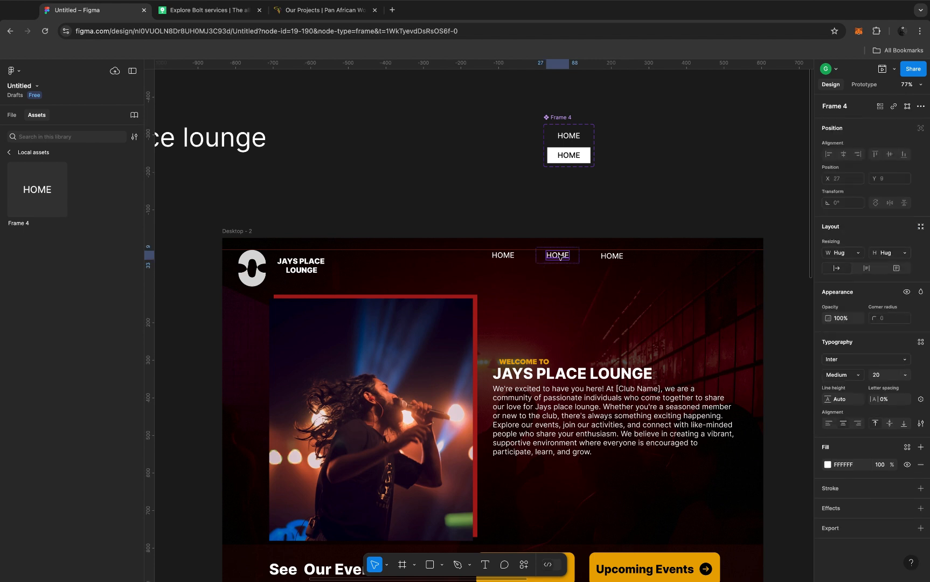
pyautogui.doubleClick(558, 255)
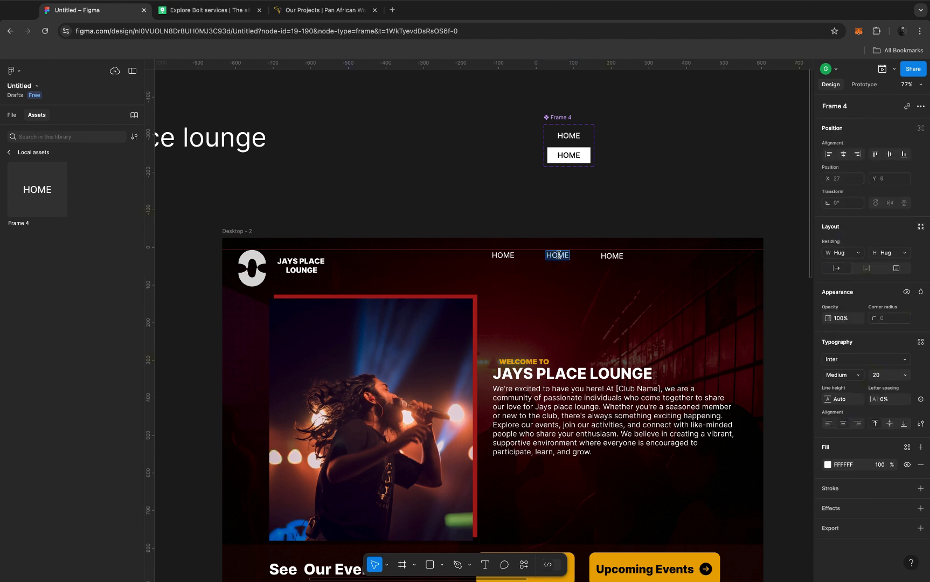
pyautogui.write('ABOUT US')
# Step: Change the text of the third navigation link in the header to SERVICES
pyautogui.doubleClick(611, 256)
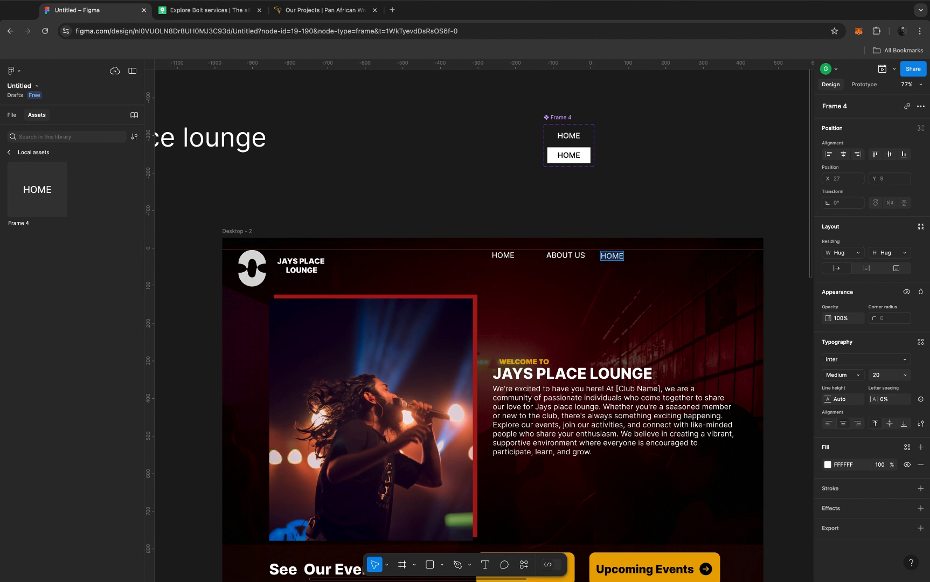
pyautogui.write('SERVIES')
pyautogui.press('BackSpace')
pyautogui.press('Left')
pyautogui.press('Delete')
pyautogui.press('Delete')
pyautogui.write('ICES')
pyautogui.press('Escape')
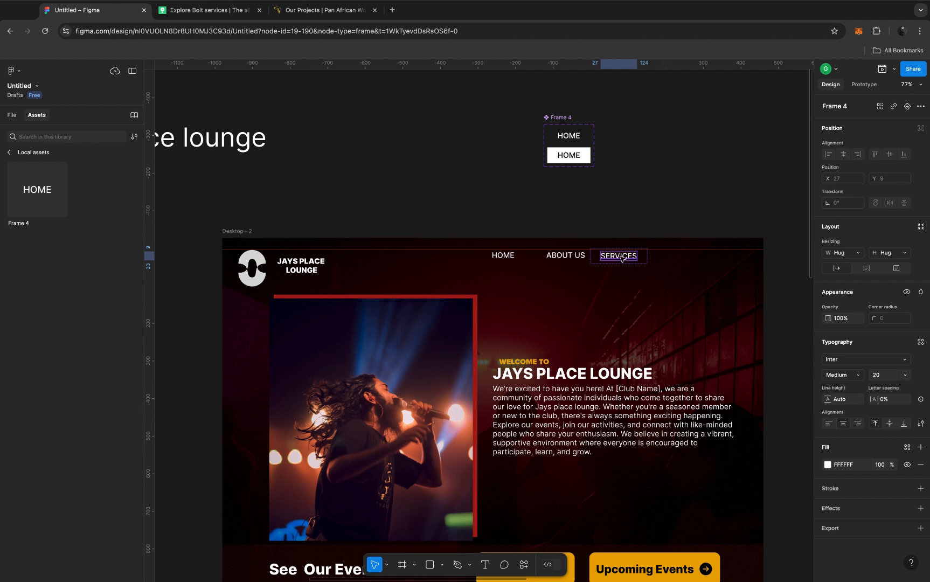
# Step: Distribute the horizontal spacing evenly between the HOME, ABOUT US and SERVICES links in the header
pyautogui.keyDown('shift'); pyautogui.click(568, 255); pyautogui.keyUp('shift')
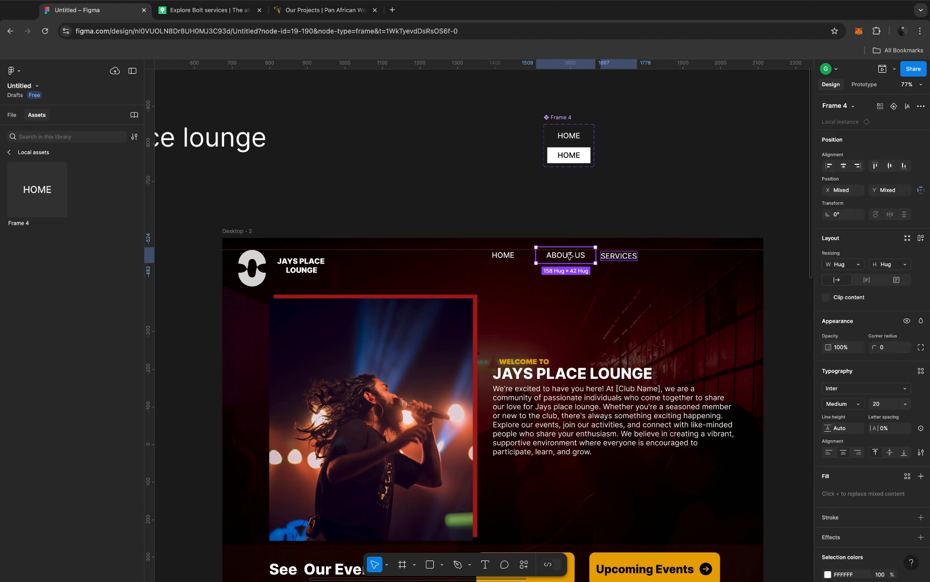
pyautogui.keyDown('shift'); pyautogui.click(510, 256); pyautogui.keyUp('shift')
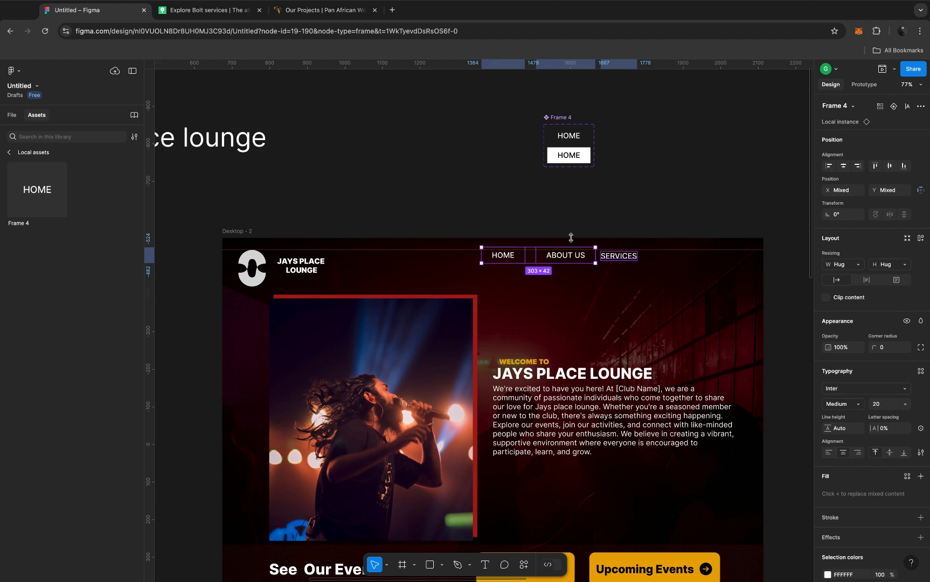
pyautogui.click(573, 218)
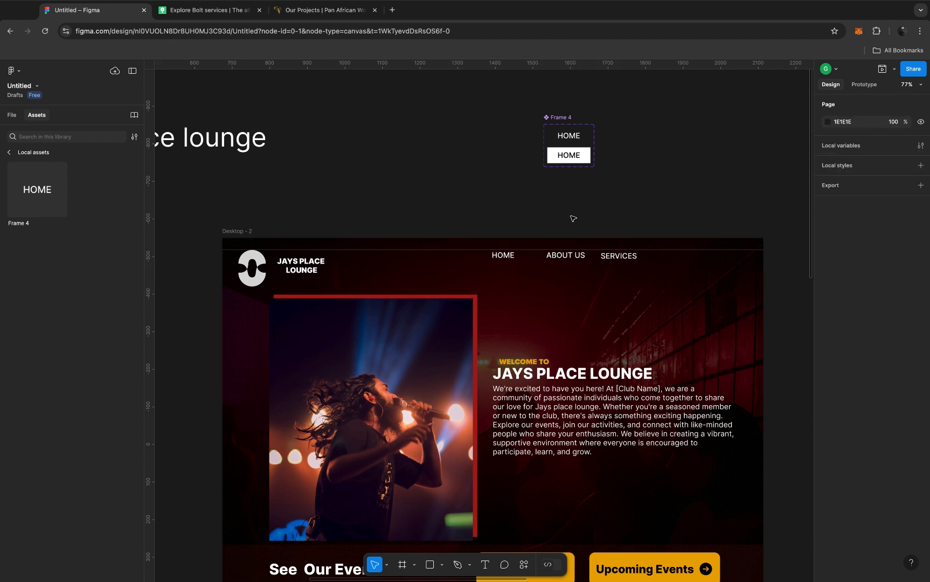
pyautogui.click(506, 257)
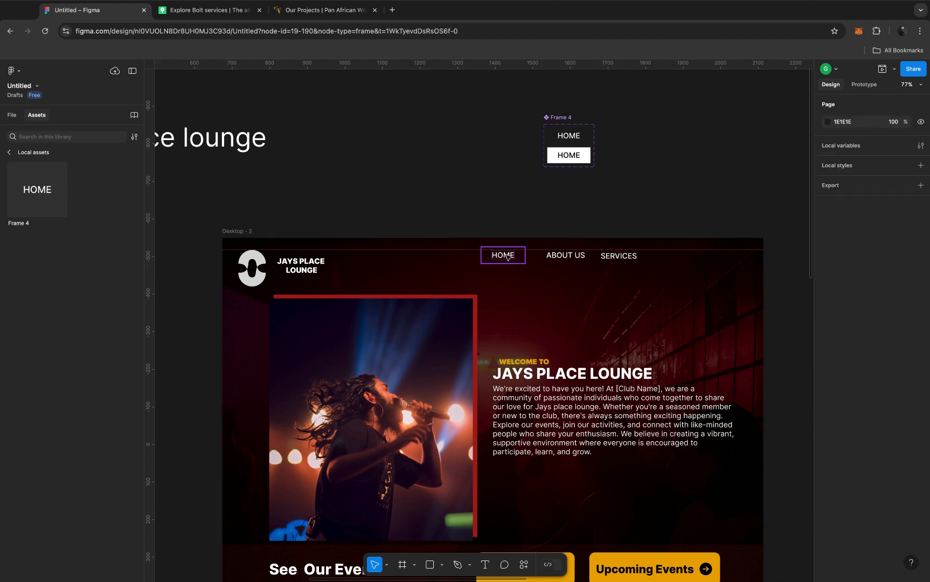
pyautogui.keyDown('shift'); pyautogui.click(570, 257); pyautogui.keyUp('shift')
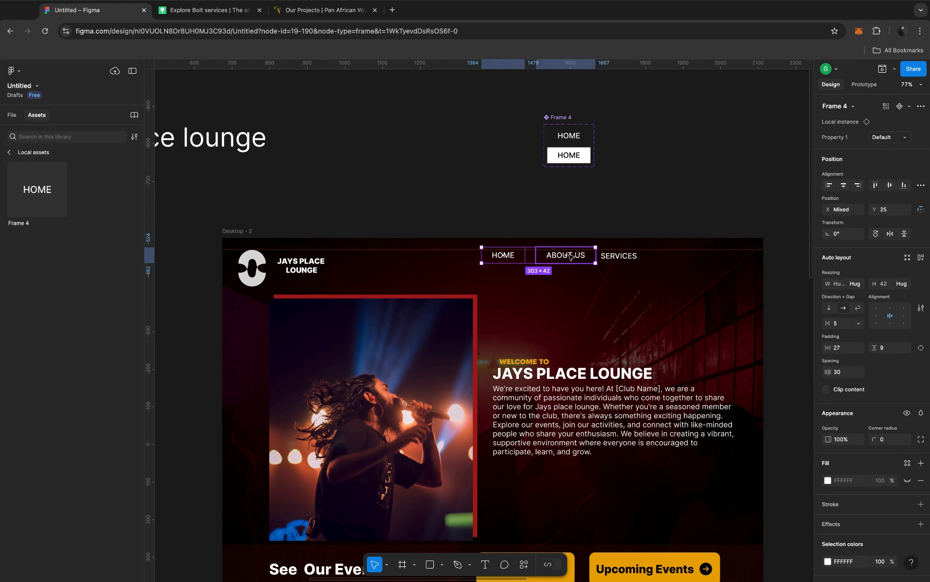
pyautogui.keyDown('shift'); pyautogui.click(608, 256); pyautogui.keyUp('shift')
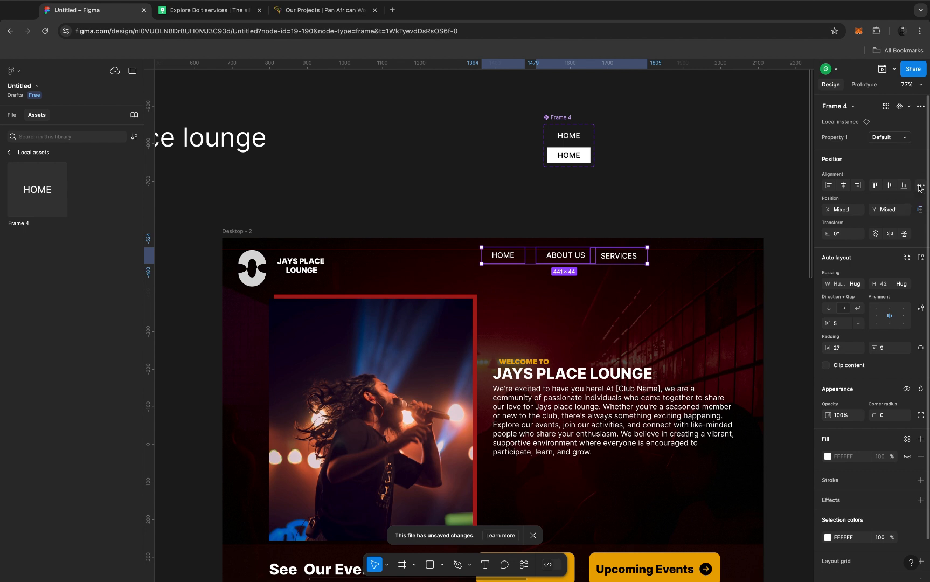
pyautogui.click(920, 185)
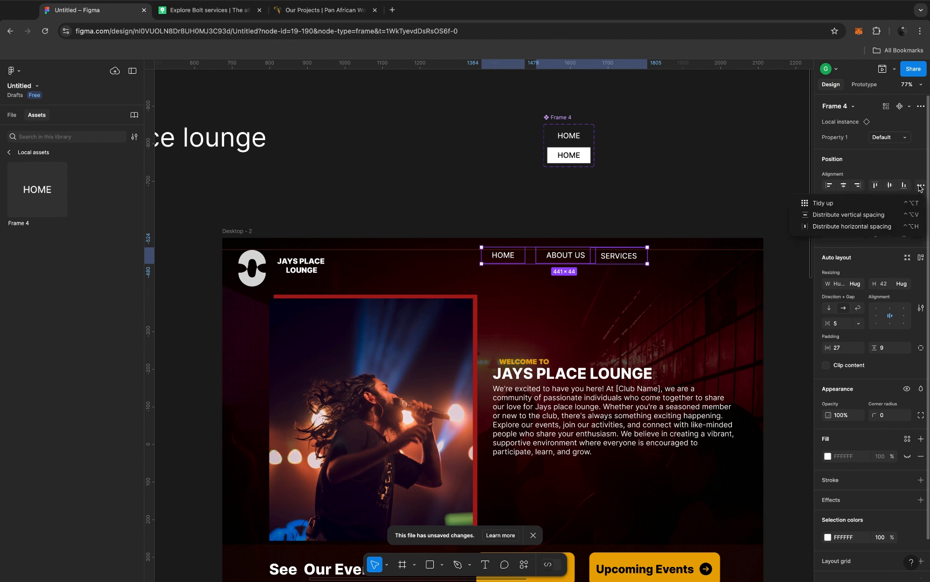
pyautogui.click(836, 227)
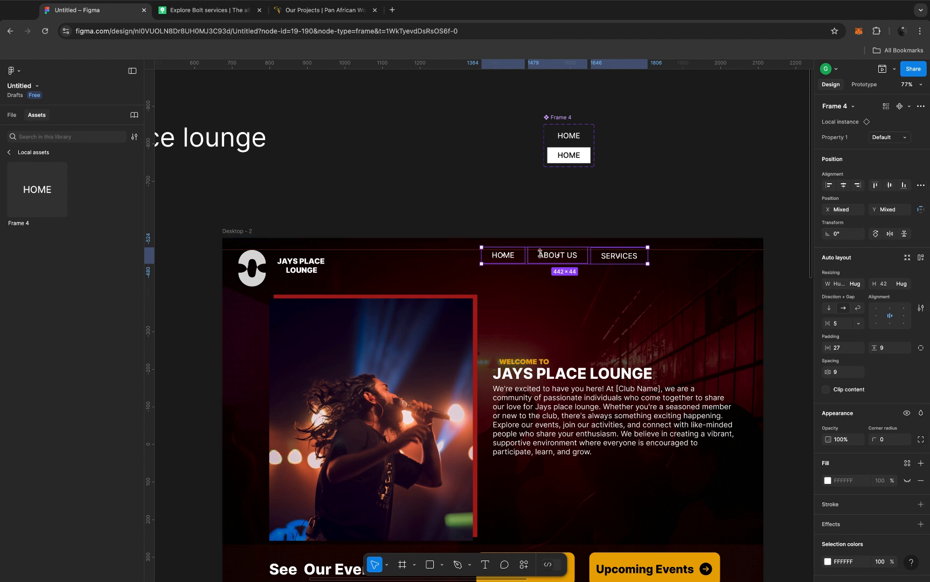
# Step: Preview the prototype to test the hover effects of all three navigation links, and close the preview
pyautogui.click(428, 282)
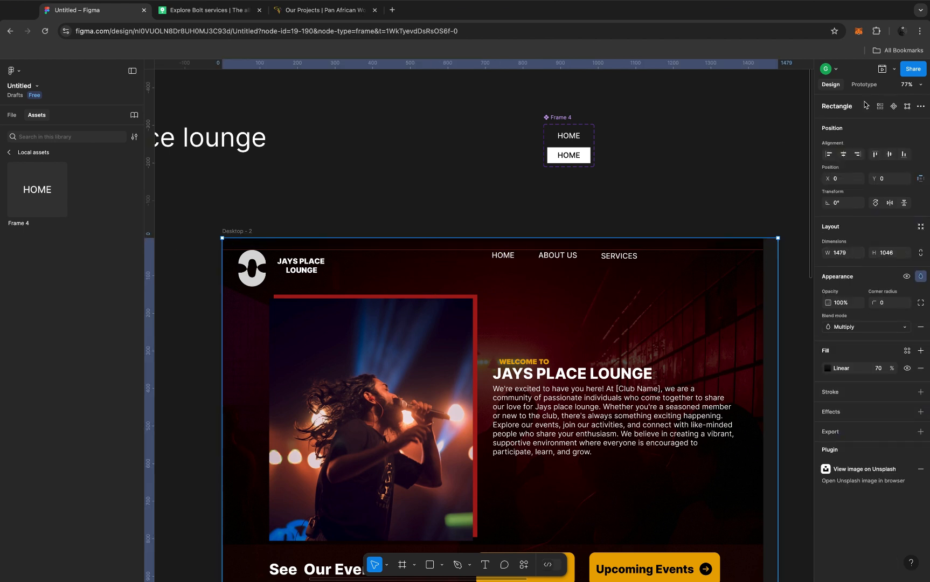
pyautogui.click(883, 69)
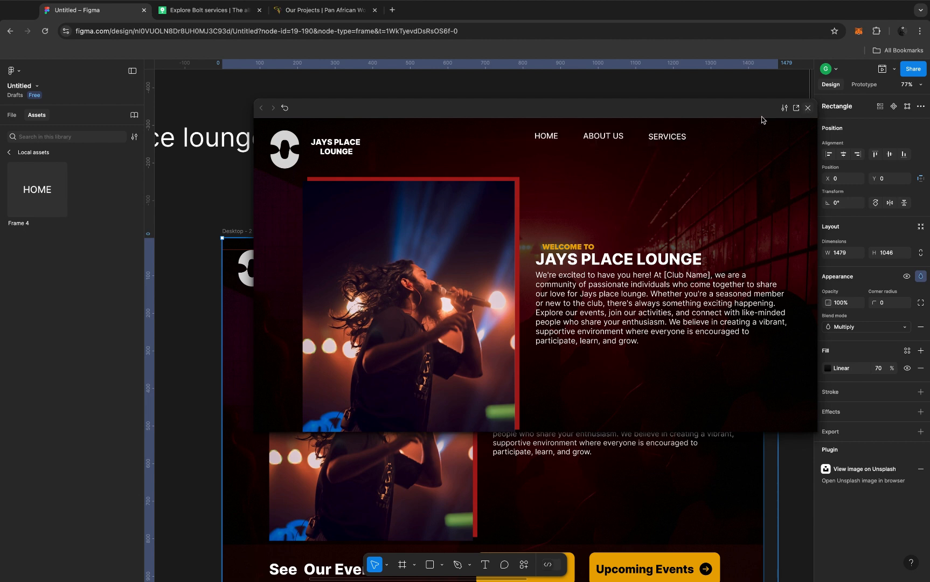
pyautogui.click(808, 109)
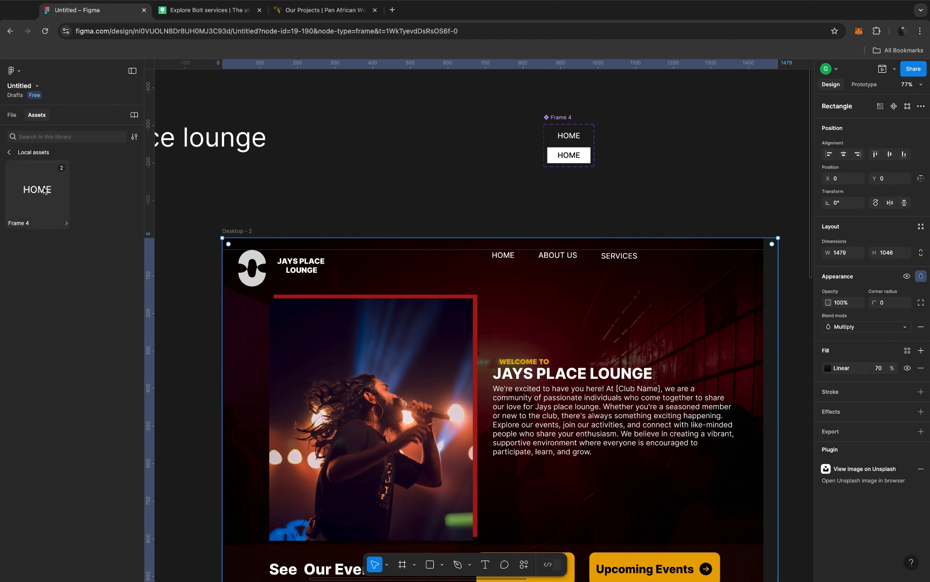
# Step: Place a Frame 4 instance from the local assets above the Desktop - 2 frame and duplicate it downward into a column of four
pyautogui.moveTo(42, 190); pyautogui.dragTo(425, 118)
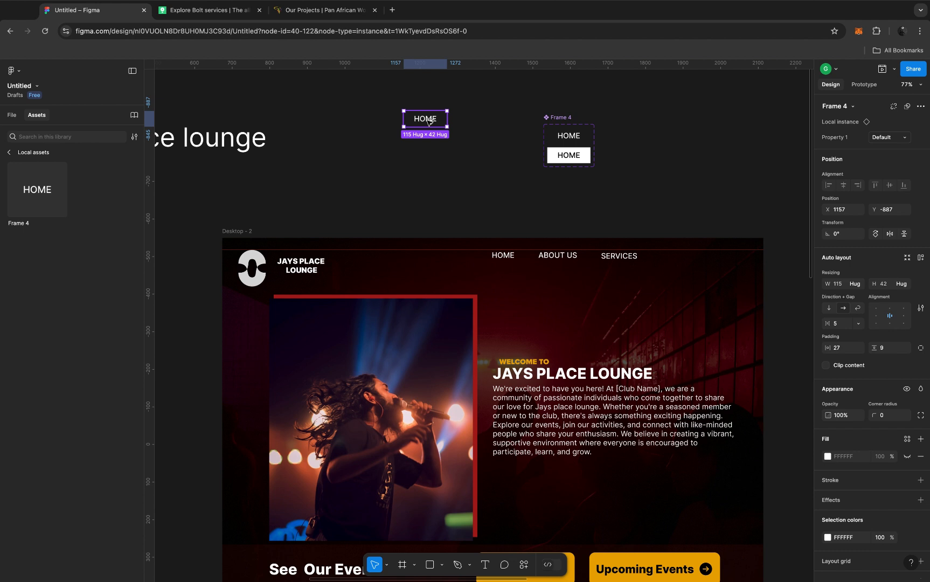
pyautogui.click(430, 138)
pyautogui.moveTo(430, 140); pyautogui.dragTo(428, 170)
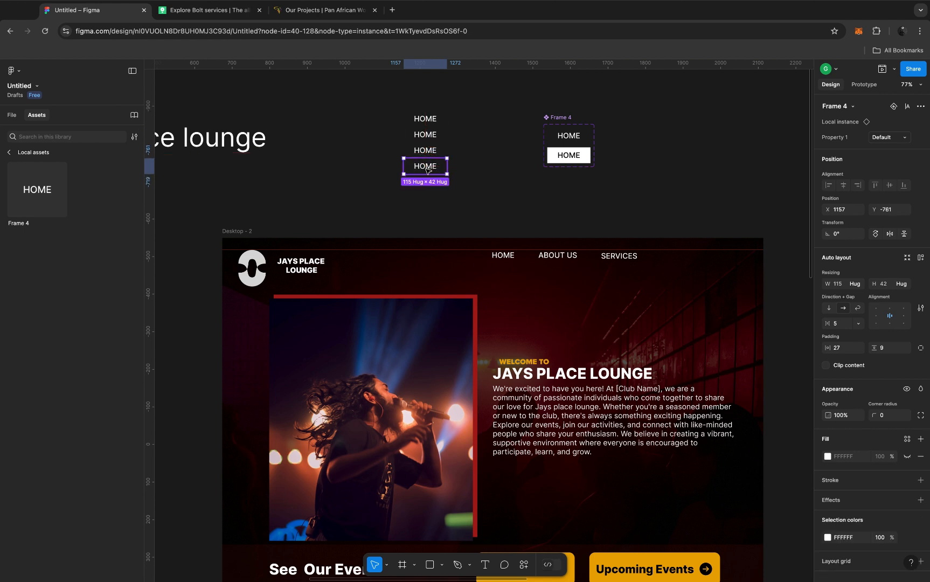
# Step: Select the four stacked HOME instances above the Desktop - 2 frame and wrap them in a new frame
pyautogui.scroll(1, 428, 171)
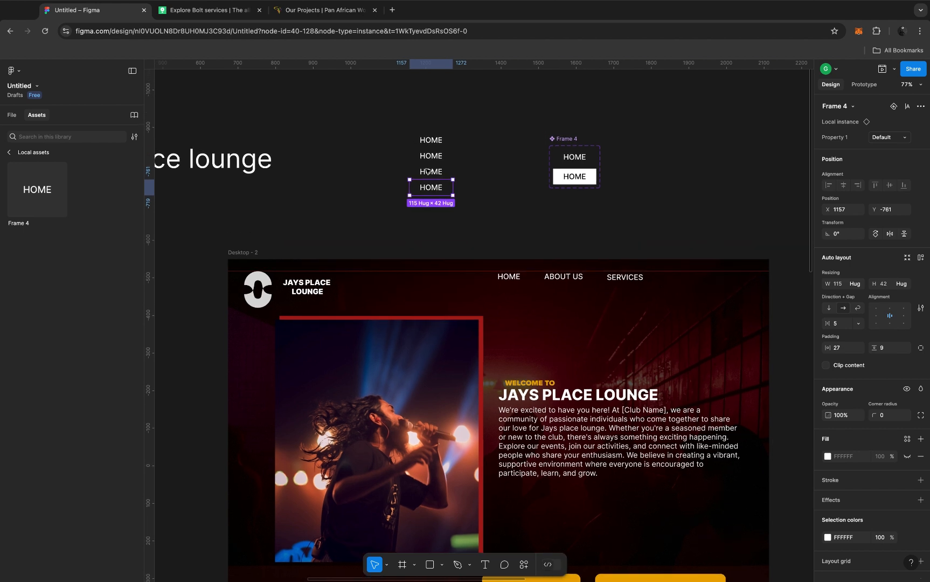
pyautogui.click(397, 117)
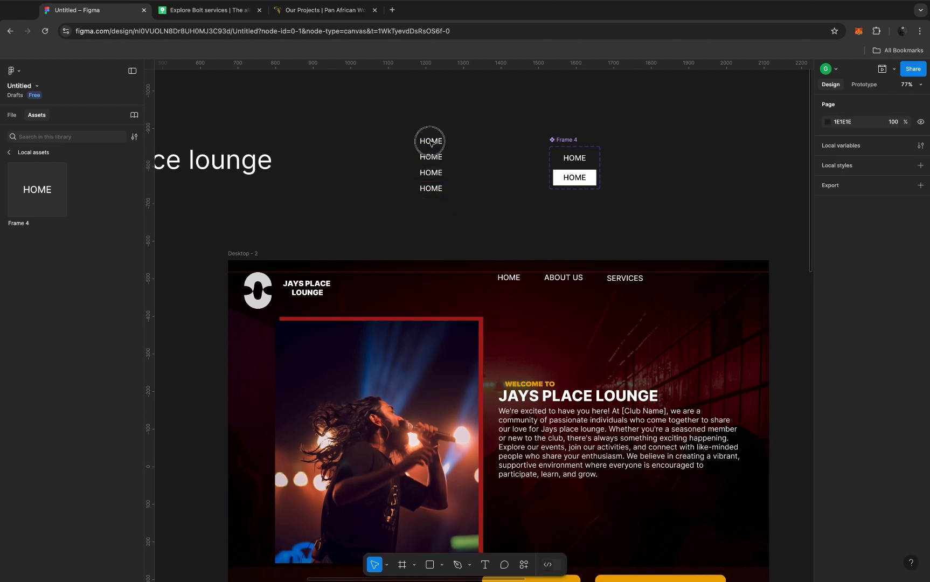
pyautogui.hotkey('ctrl', 'z')
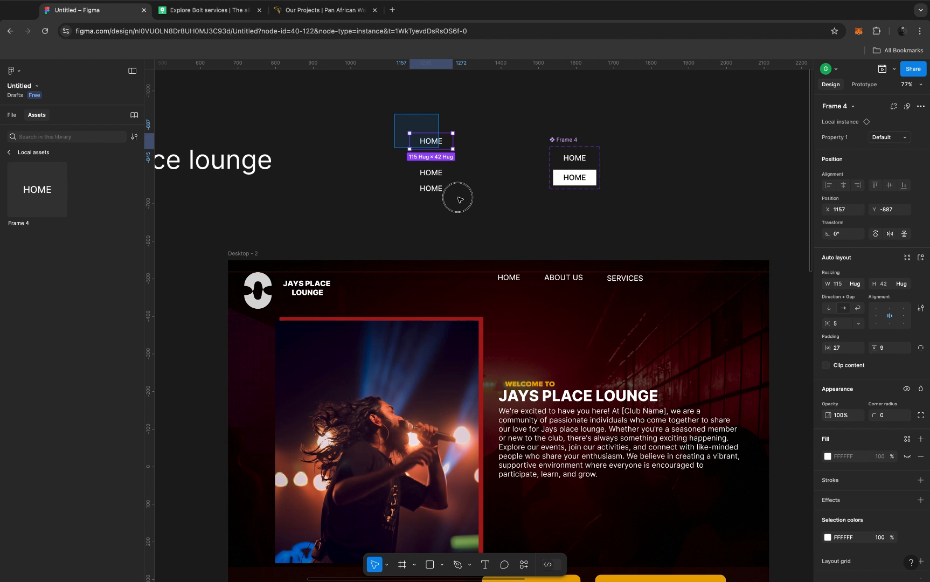
pyautogui.hotkey('ctrl', 'shift', 'z')
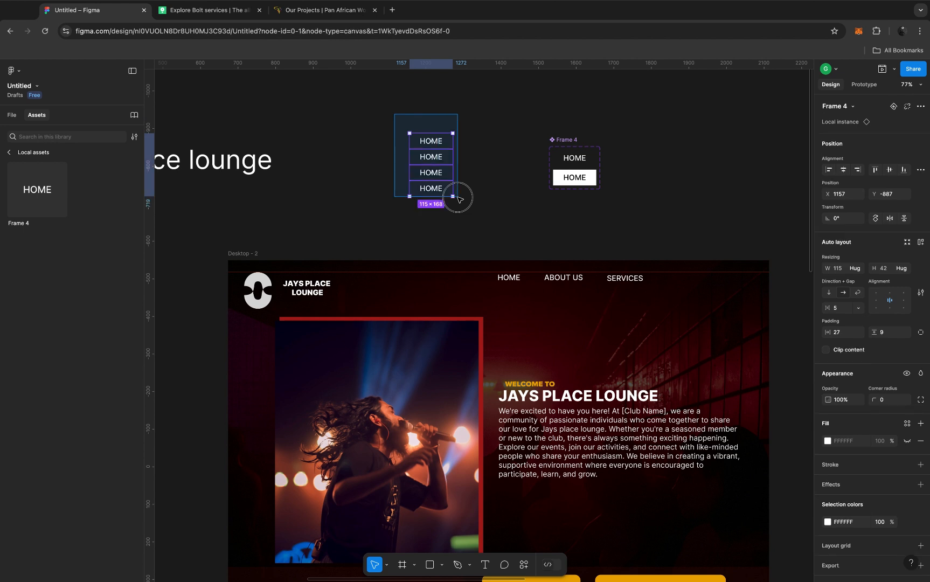
pyautogui.moveTo(471, 208); pyautogui.dragTo(474, 211)
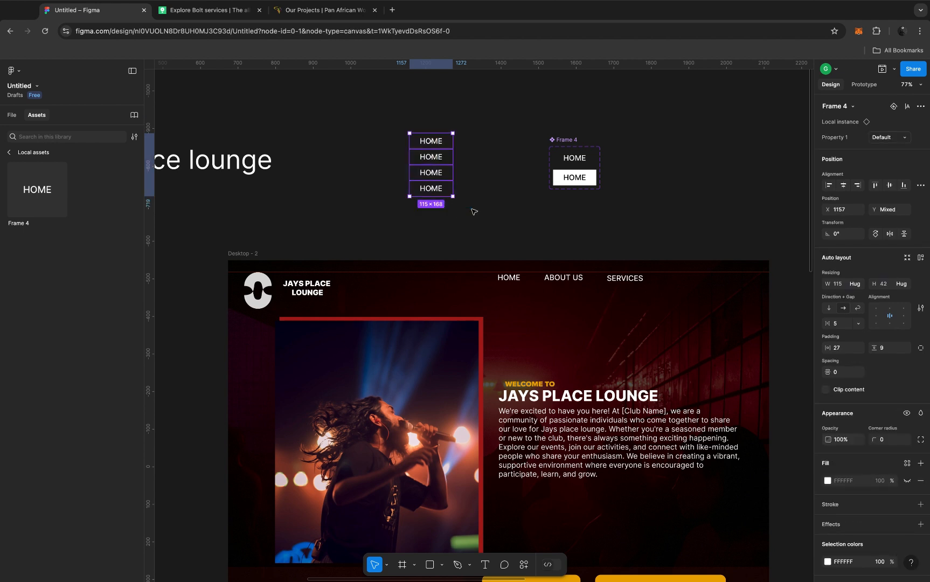
pyautogui.click(435, 172)
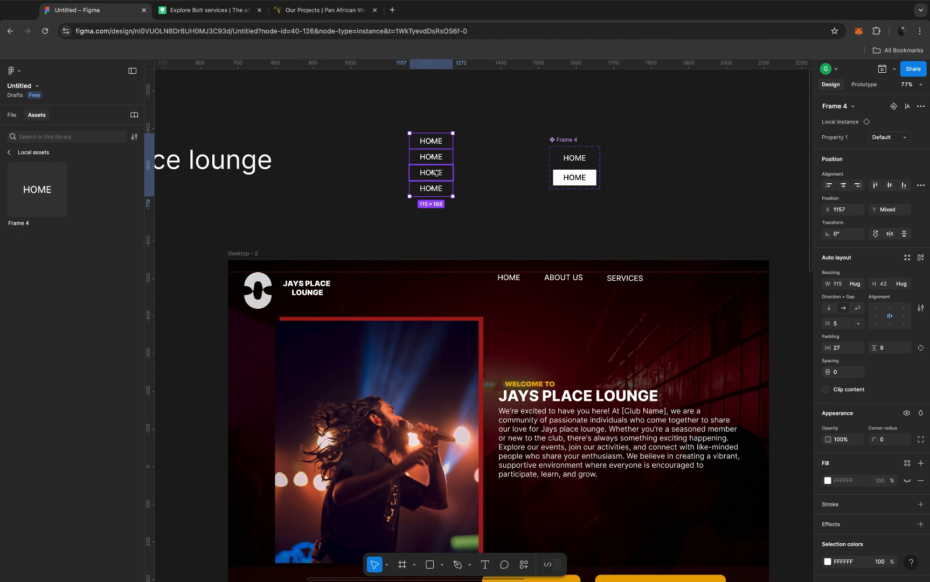
pyautogui.click(402, 112)
pyautogui.moveTo(449, 153); pyautogui.dragTo(466, 205)
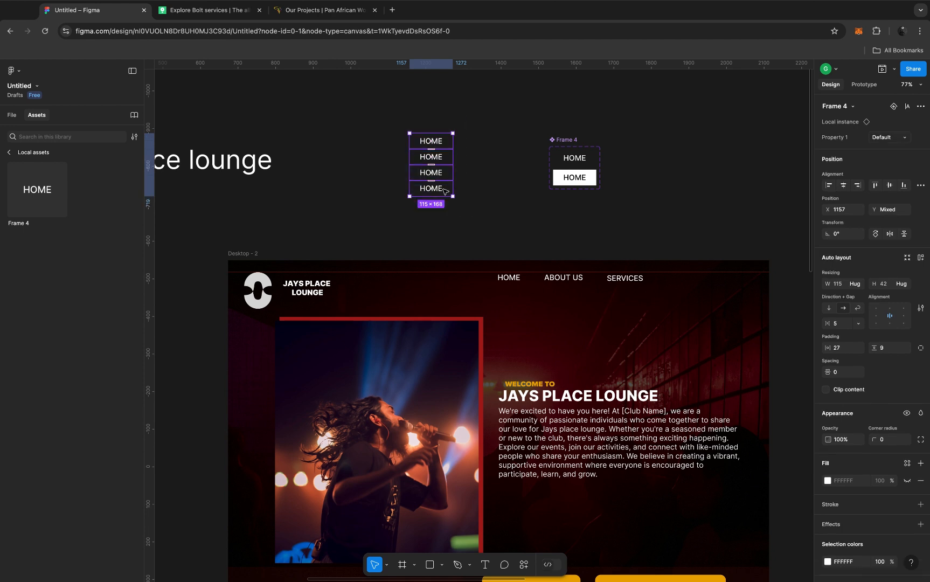
pyautogui.rightClick(445, 191)
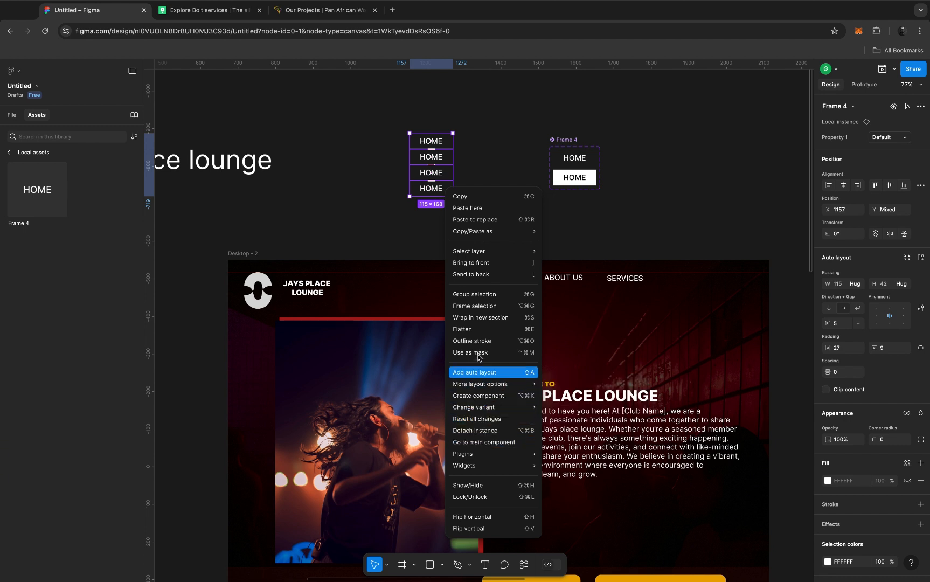
pyautogui.click(479, 308)
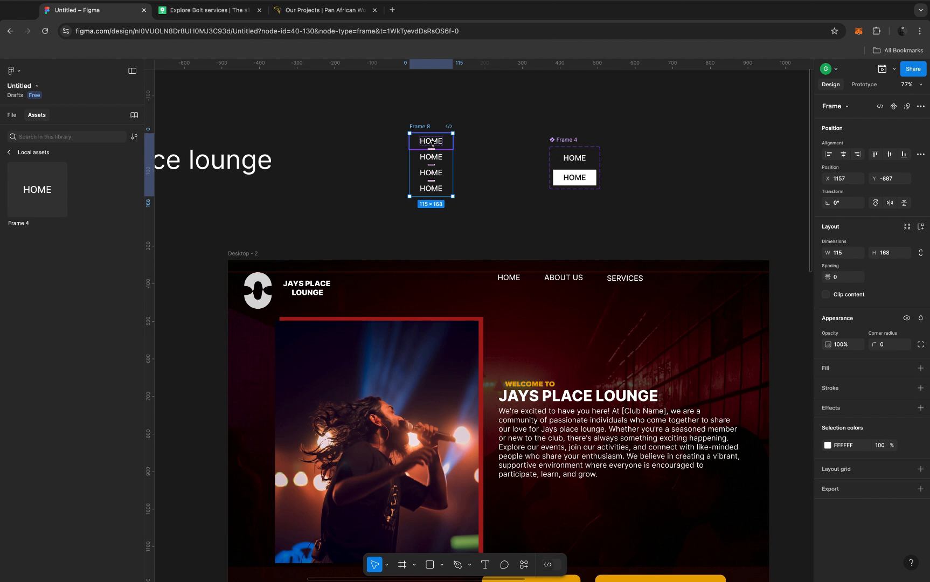
# Step: Change the text of the first two HOME items in Frame 8 to STRIP CLUB and DJ
pyautogui.click(431, 142)
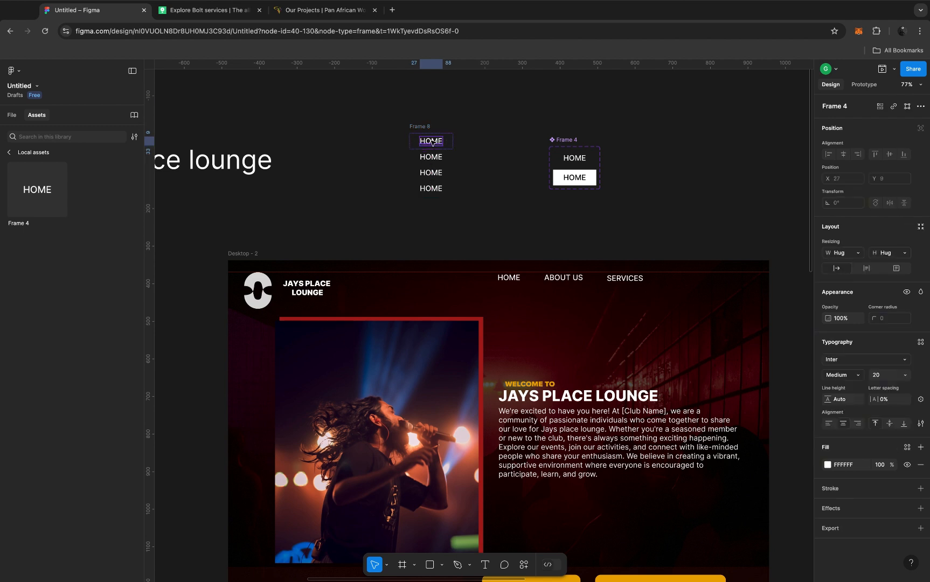
pyautogui.doubleClick(431, 141)
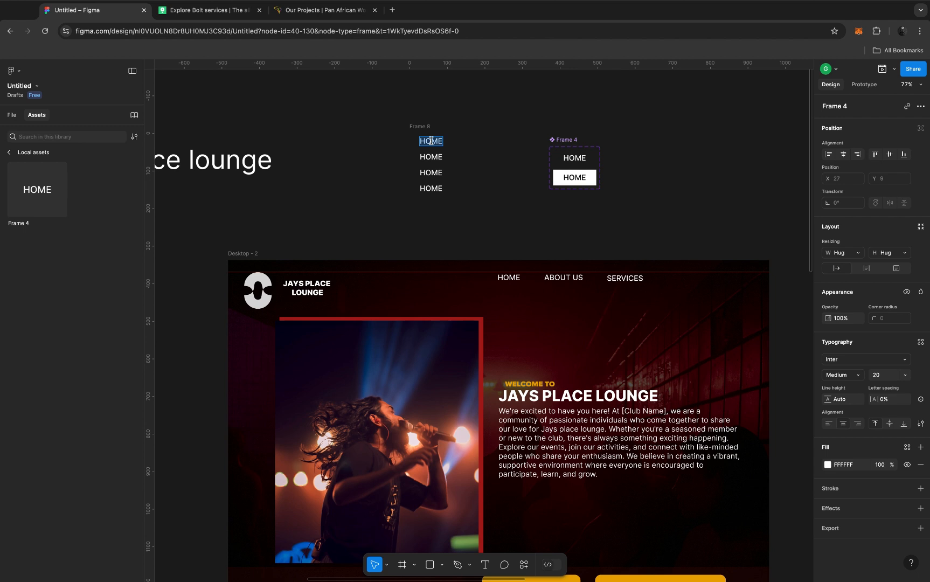
pyautogui.write('STRIP CLUB')
pyautogui.doubleClick(428, 156)
pyautogui.write('DJ')
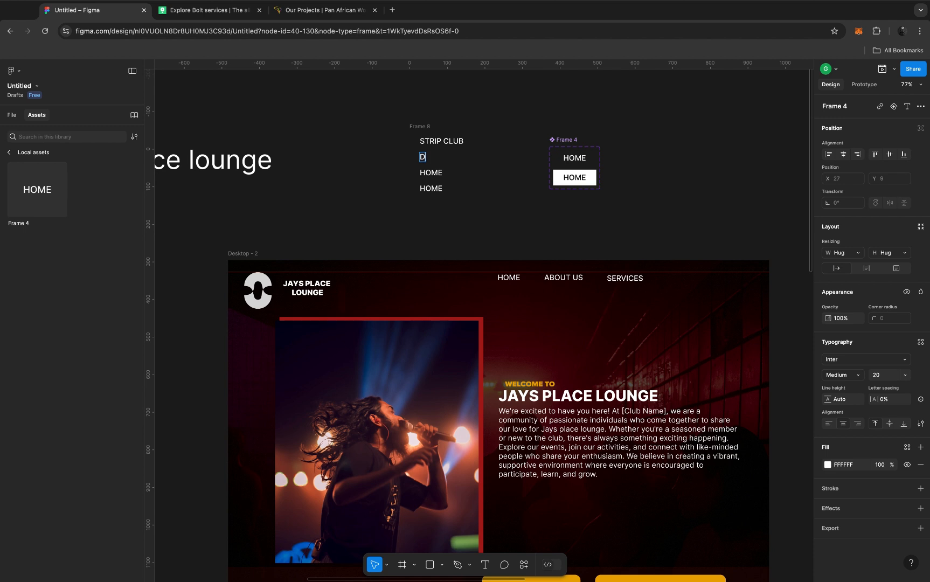
# Step: Change the text of the third and fourth items in Frame 8 to CASINO and EVENT
pyautogui.doubleClick(433, 172)
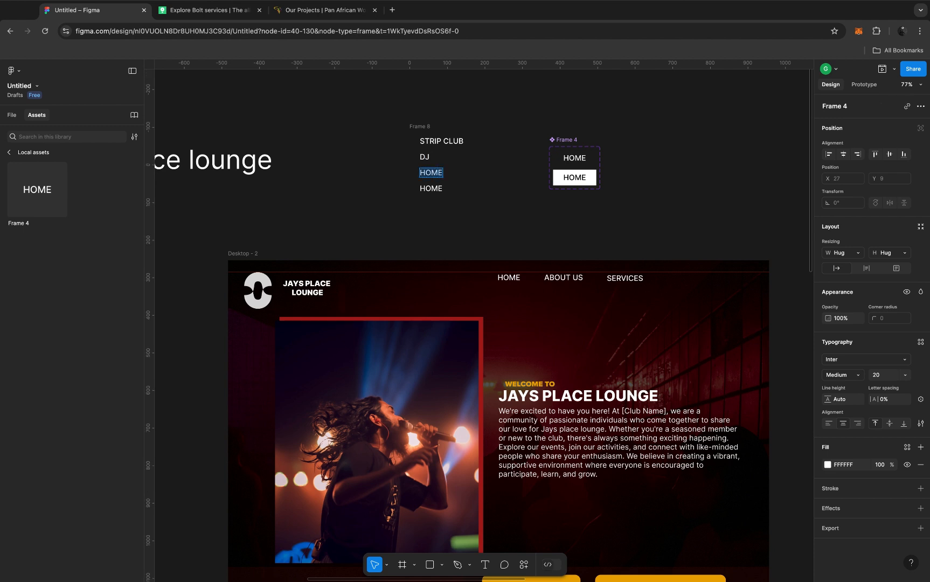
pyautogui.write('CASINO')
pyautogui.doubleClick(427, 189)
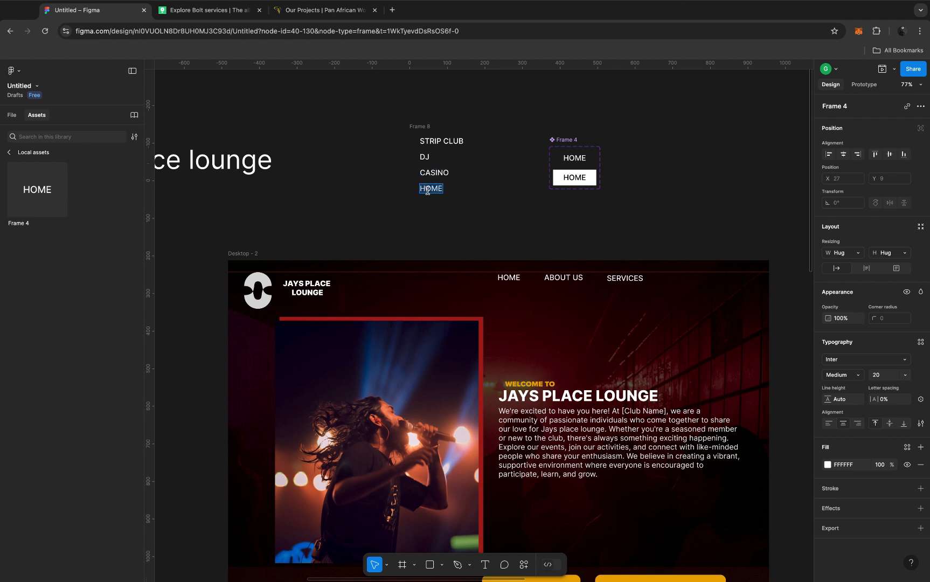
pyautogui.write('L')
pyautogui.press('BackSpace')
pyautogui.write('EVENT')
pyautogui.press('Escape')
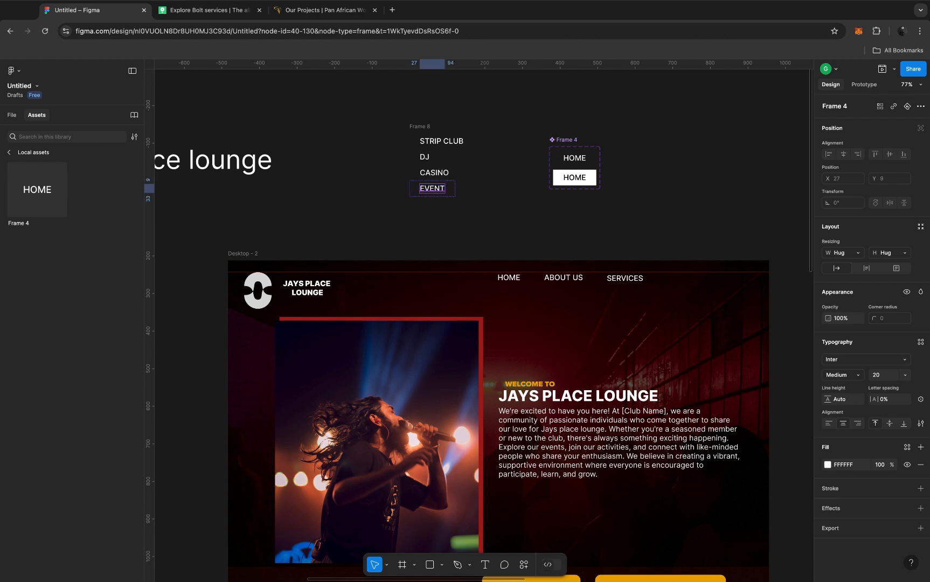
# Step: Connect the header's SERVICES link to Frame 8 with an on-click interaction that uses the Open overlay action
pyautogui.click(419, 129)
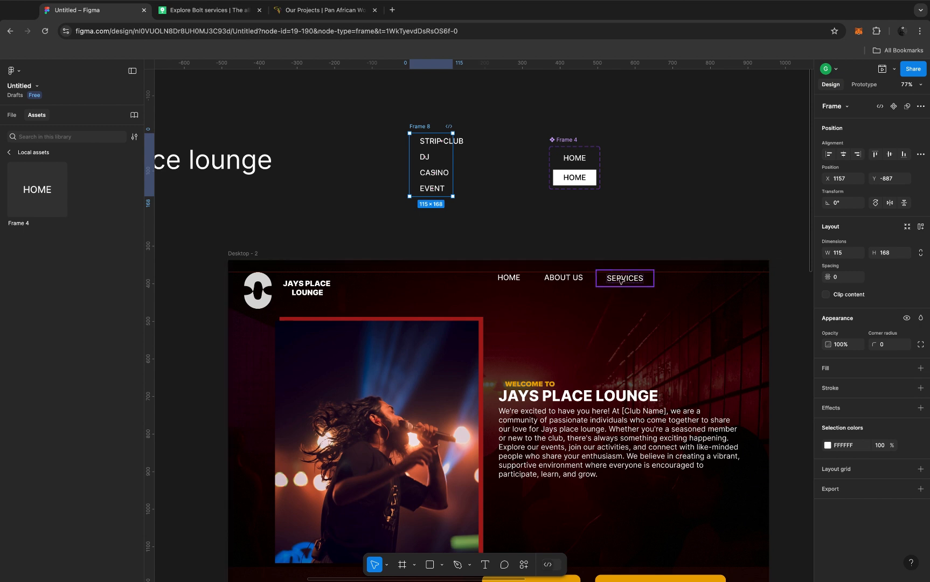
pyautogui.click(620, 280)
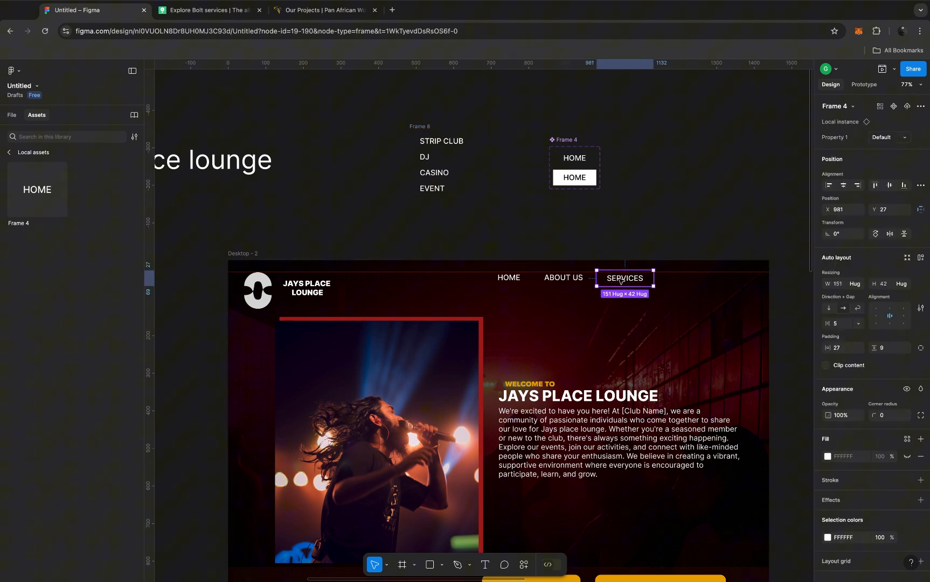
pyautogui.click(862, 86)
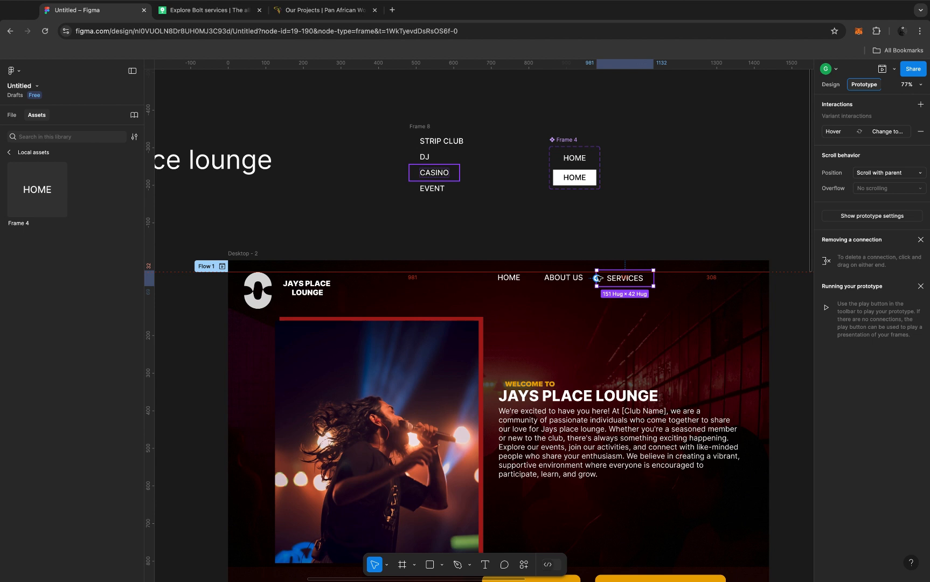
pyautogui.moveTo(596, 278); pyautogui.dragTo(432, 192)
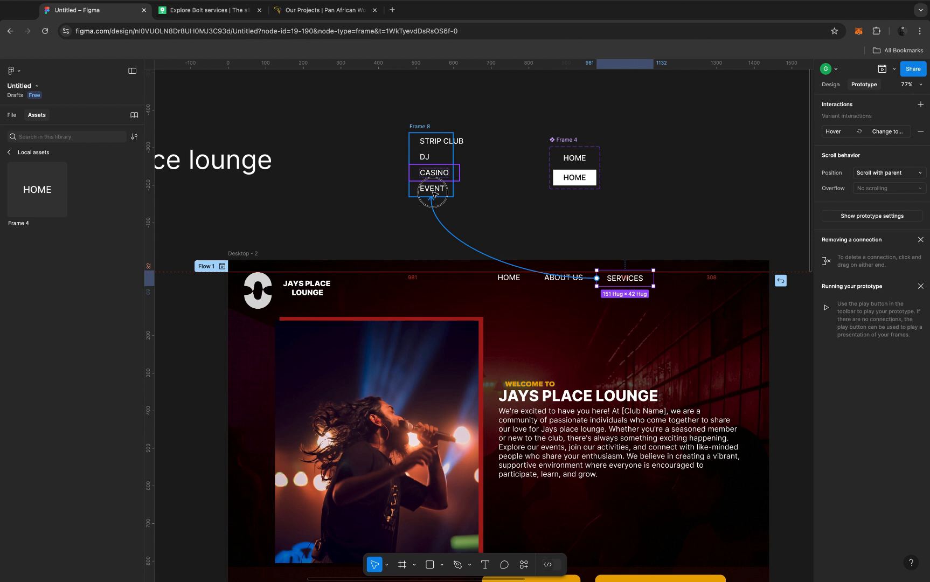
pyautogui.moveTo(432, 193); pyautogui.dragTo(432, 194)
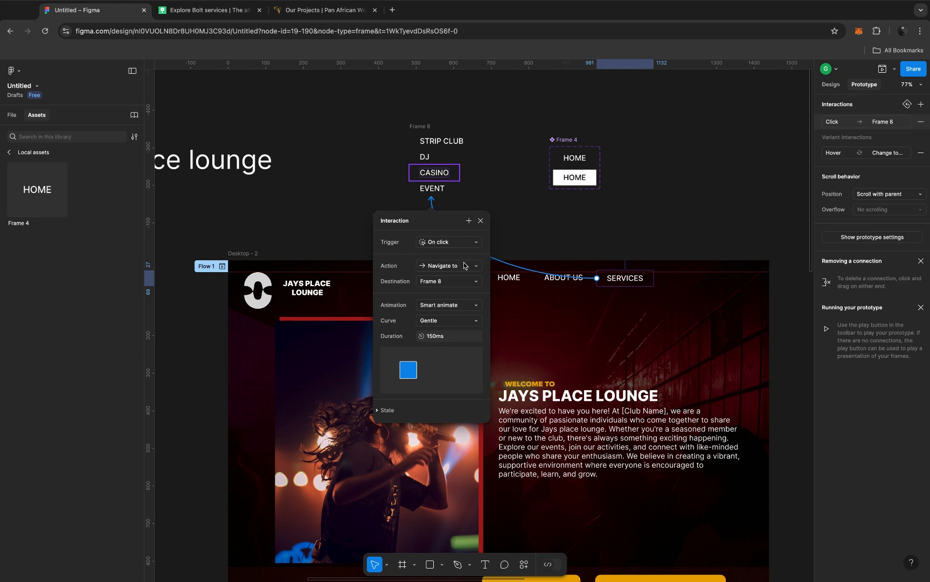
pyautogui.click(464, 266)
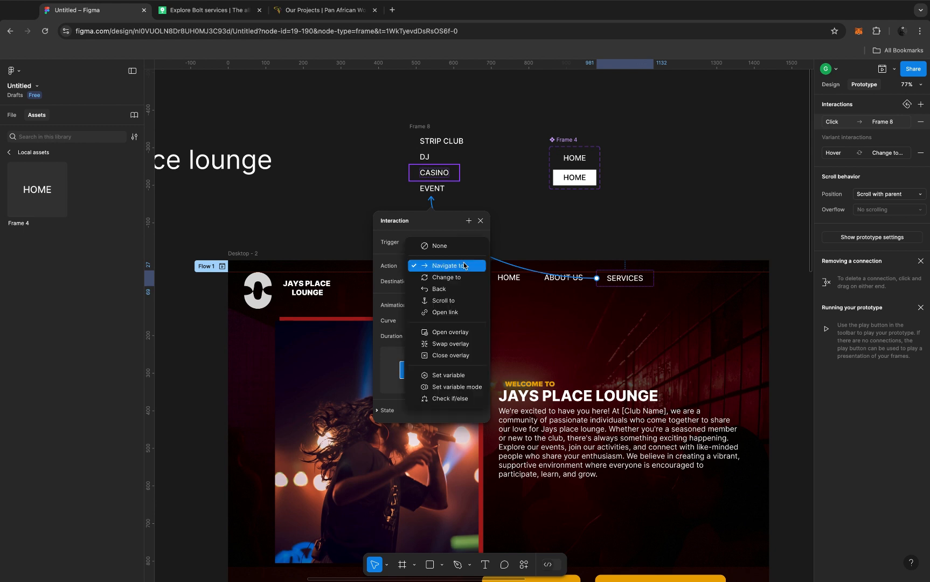
pyautogui.click(450, 332)
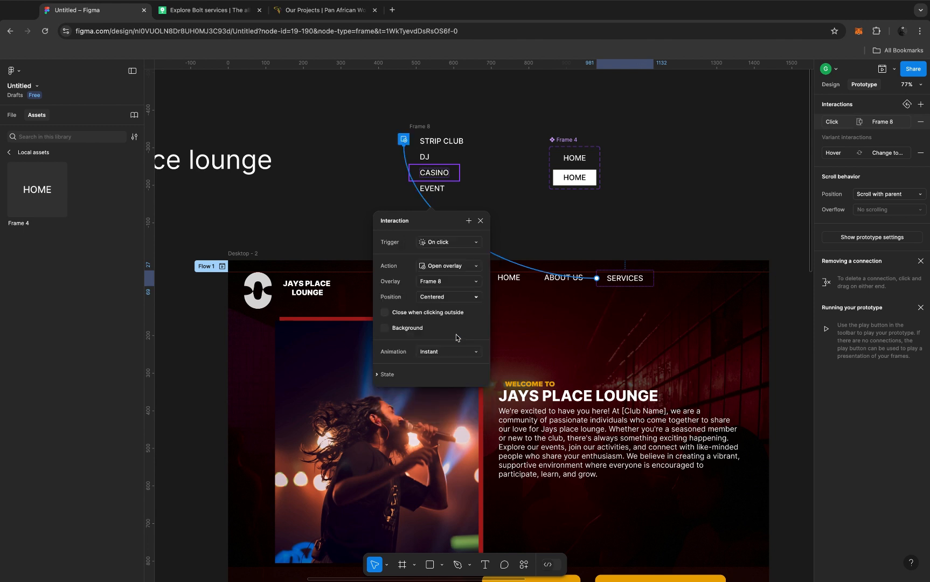
# Step: Set the overlay position to Manual and place the Frame 8 overlay directly below the SERVICES link
pyautogui.click(453, 297)
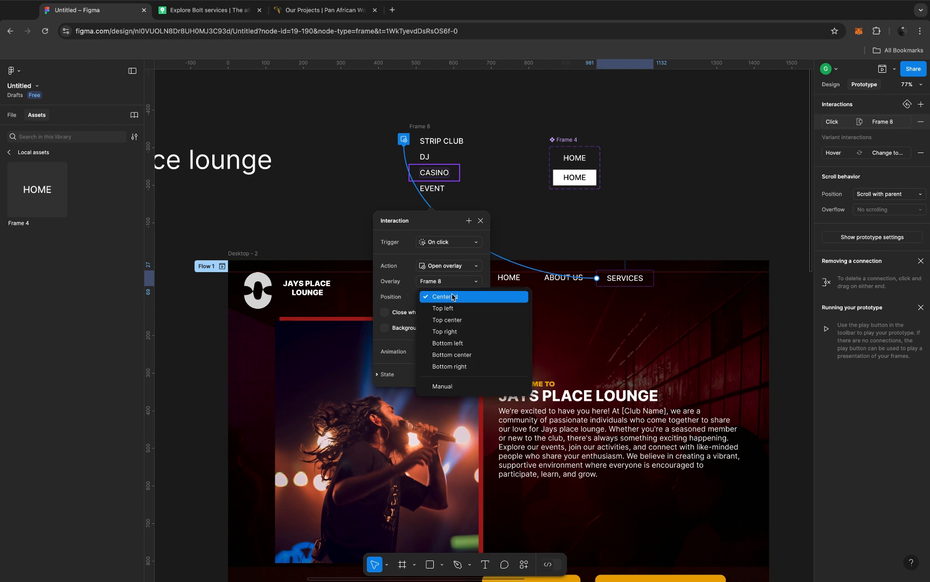
pyautogui.click(451, 384)
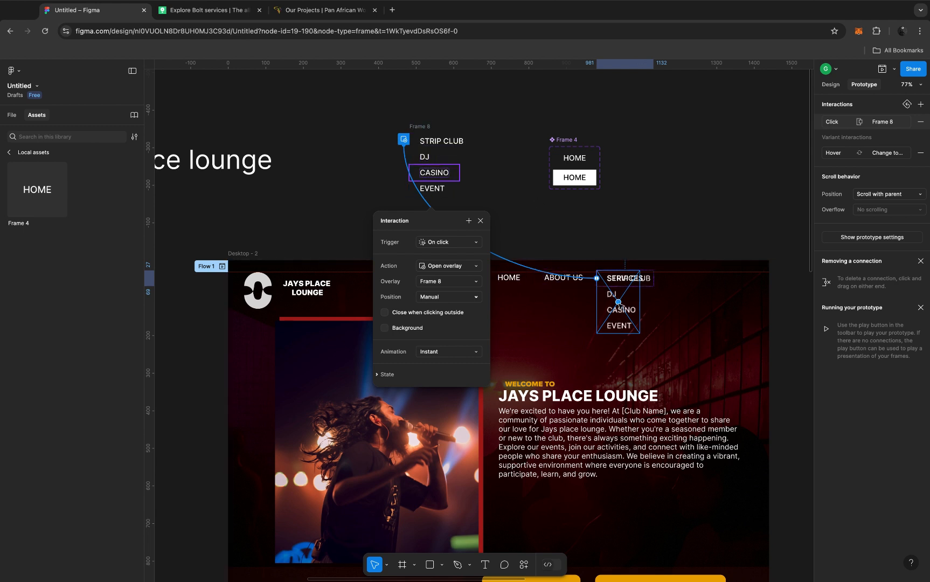
pyautogui.moveTo(619, 304); pyautogui.dragTo(624, 319)
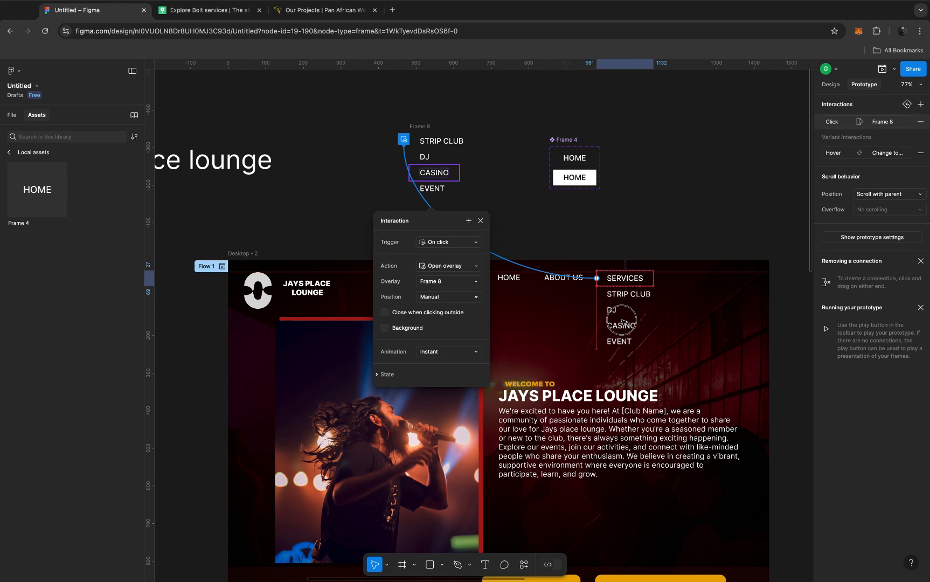
pyautogui.moveTo(622, 325); pyautogui.dragTo(623, 324)
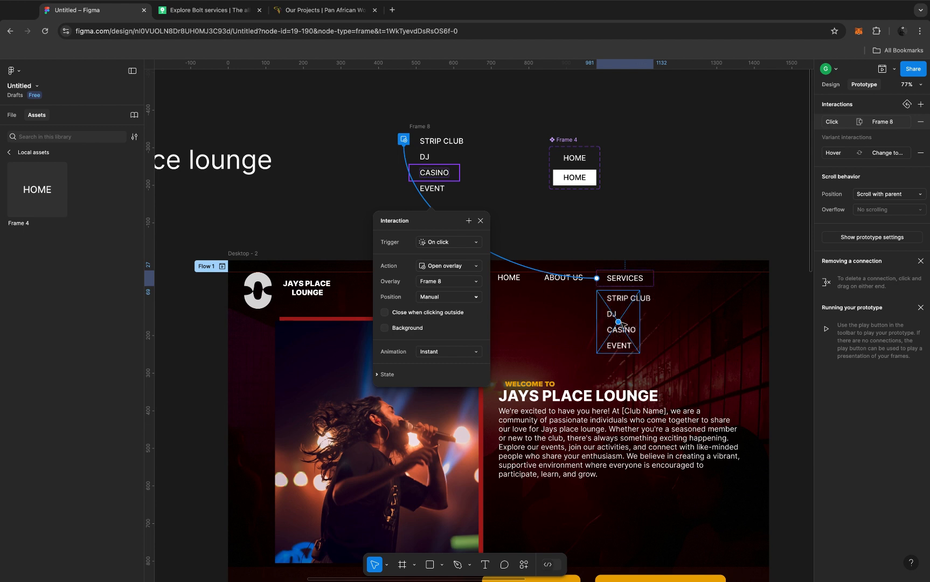
# Step: Make the overlay close when clicking outside and set its animation to Dissolve
pyautogui.click(385, 313)
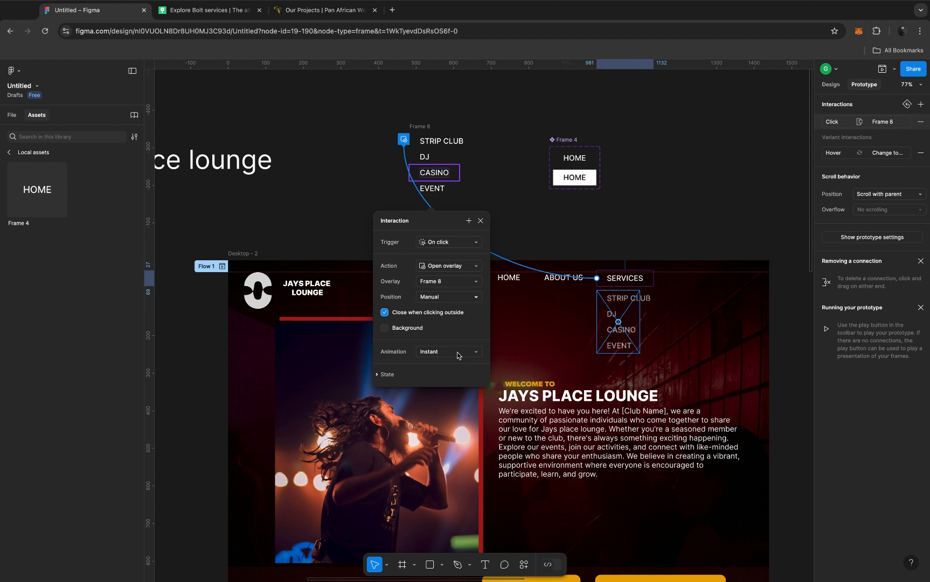
pyautogui.click(457, 353)
pyautogui.click(457, 363)
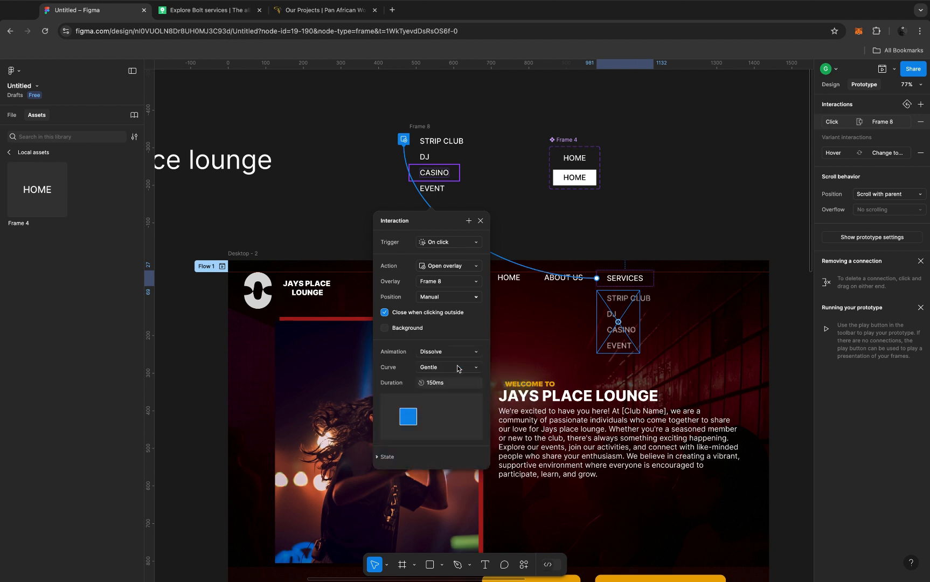
pyautogui.click(457, 352)
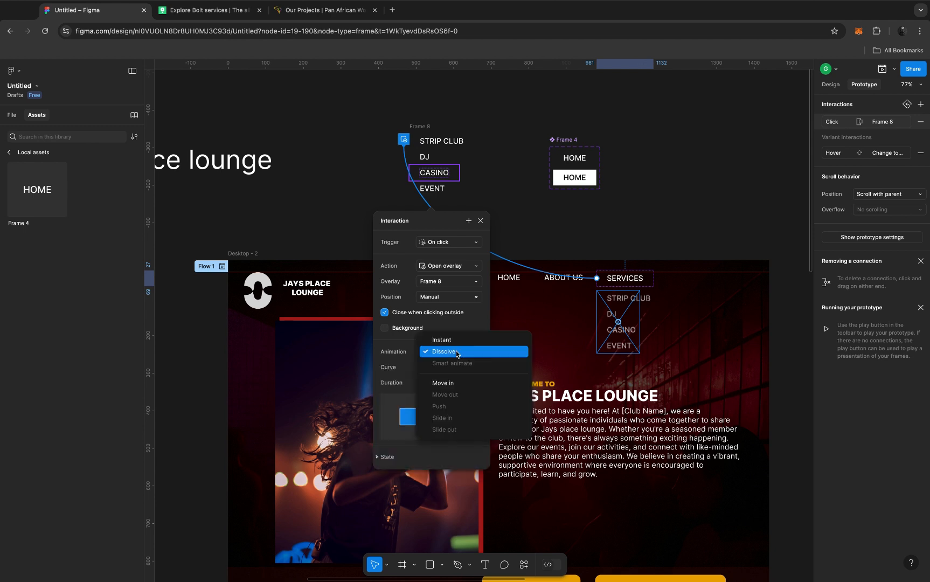
pyautogui.click(457, 353)
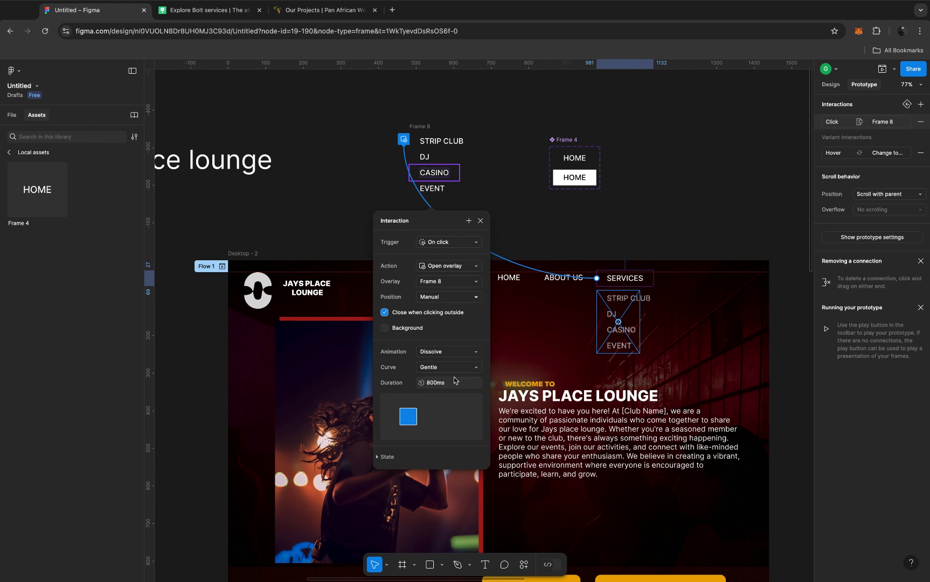
# Step: Set the overlay's Dissolve duration to 200 ms and close the interaction settings
pyautogui.click(454, 382)
pyautogui.write('150')
pyautogui.press('Return')
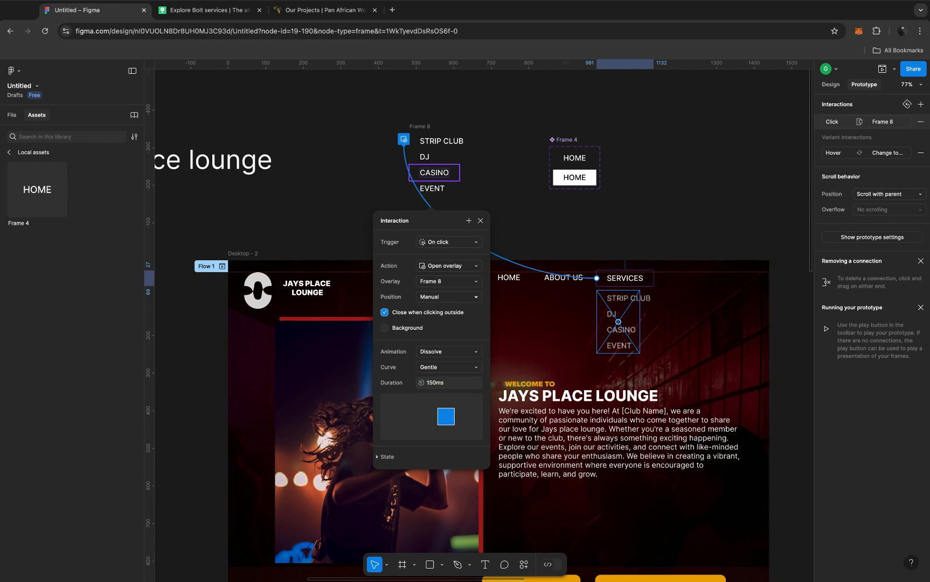
pyautogui.click(456, 385)
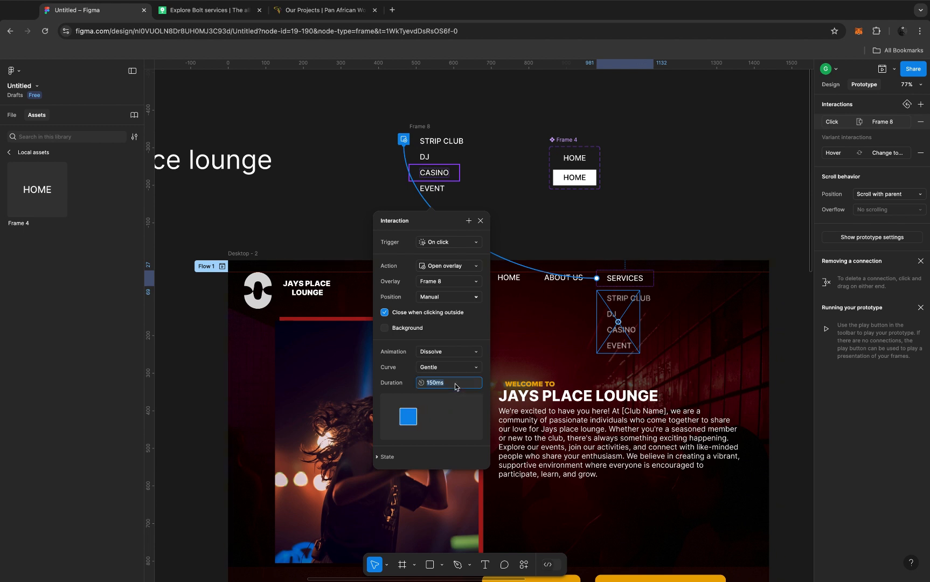
pyautogui.write('200')
pyautogui.press('Return')
pyautogui.click(481, 221)
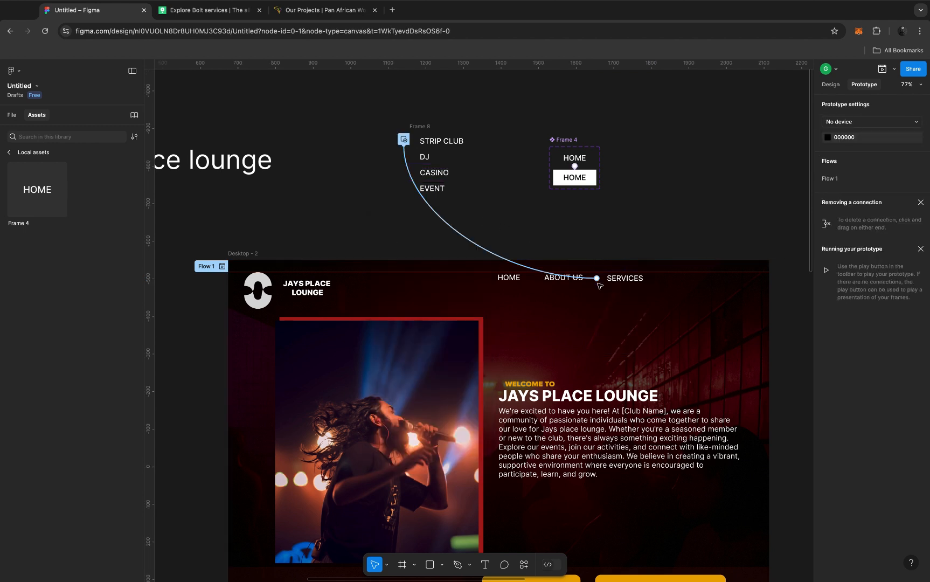
# Step: Preview the Desktop - 2 prototype and test opening and dismissing the dropdown from the SERVICES link
pyautogui.click(248, 260)
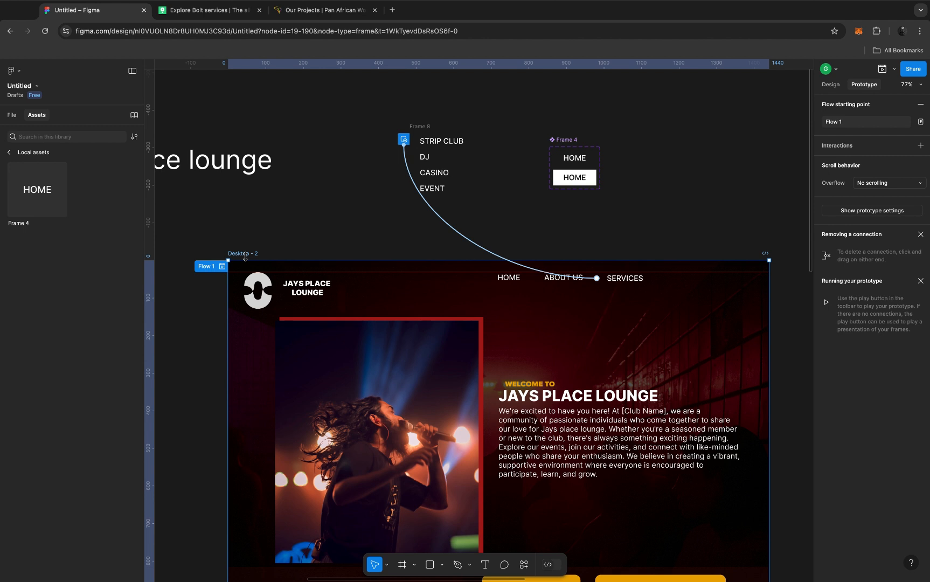
pyautogui.click(882, 70)
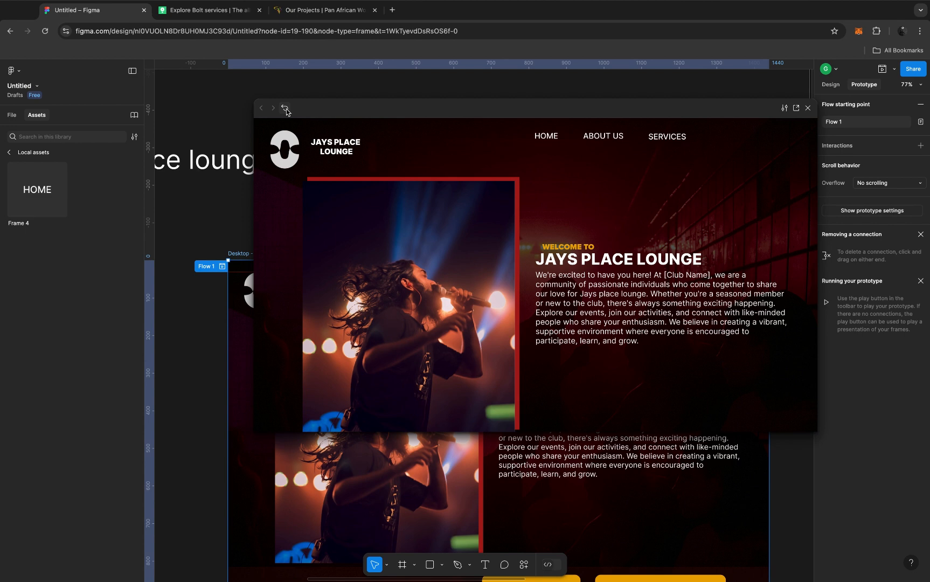
pyautogui.click(602, 136)
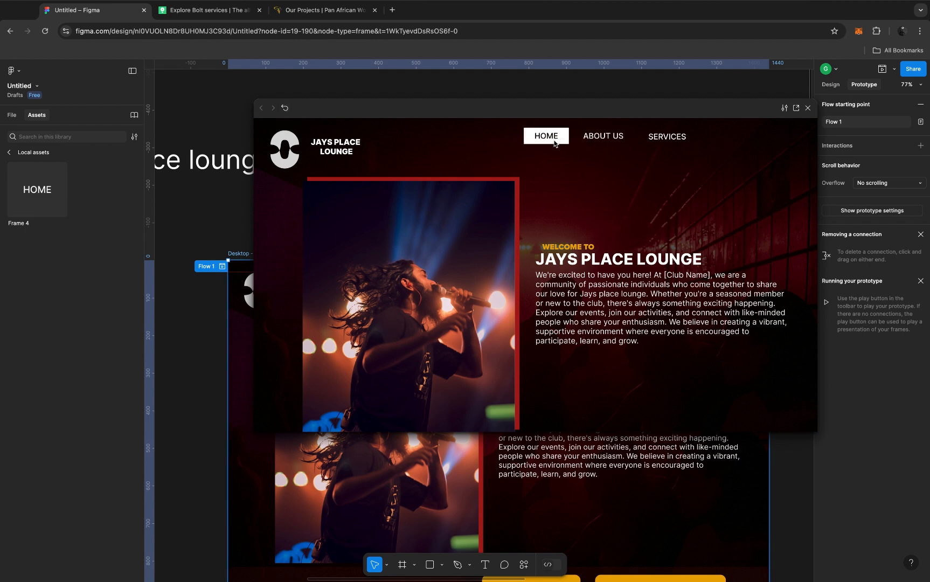
pyautogui.click(664, 137)
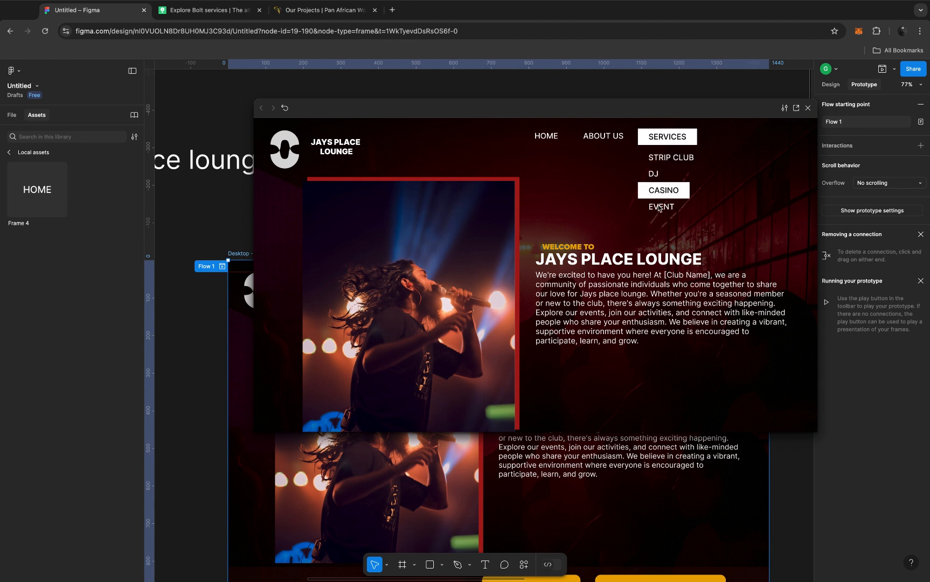
pyautogui.click(658, 141)
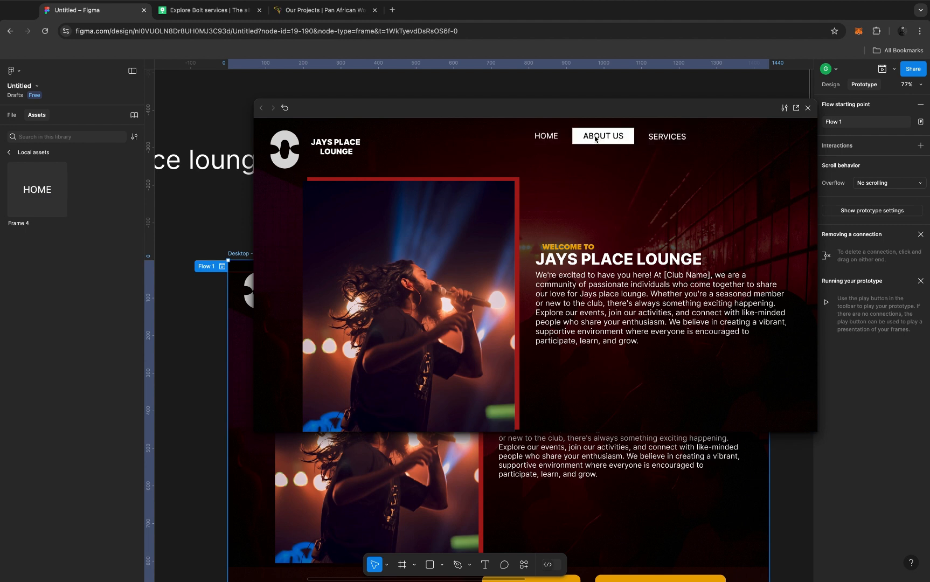
pyautogui.click(651, 141)
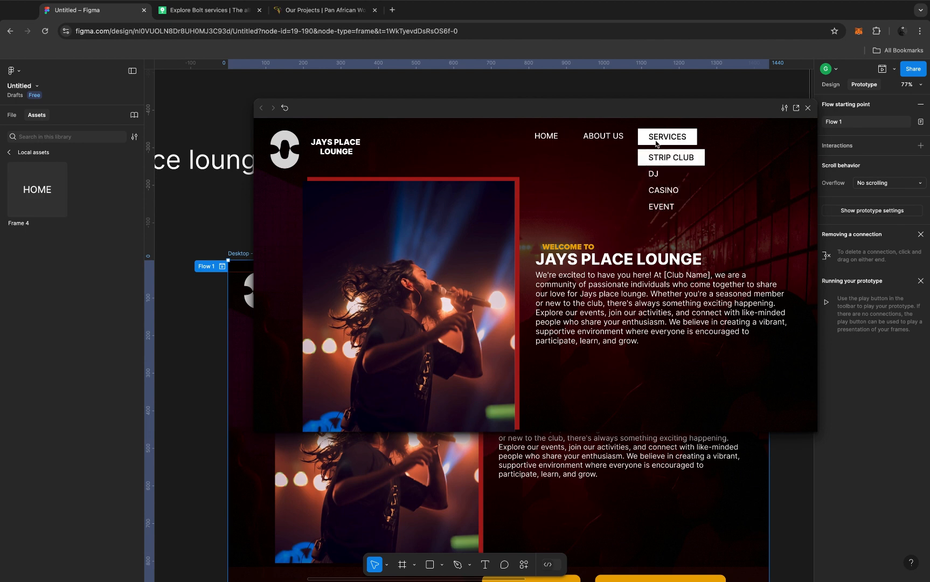
pyautogui.click(586, 166)
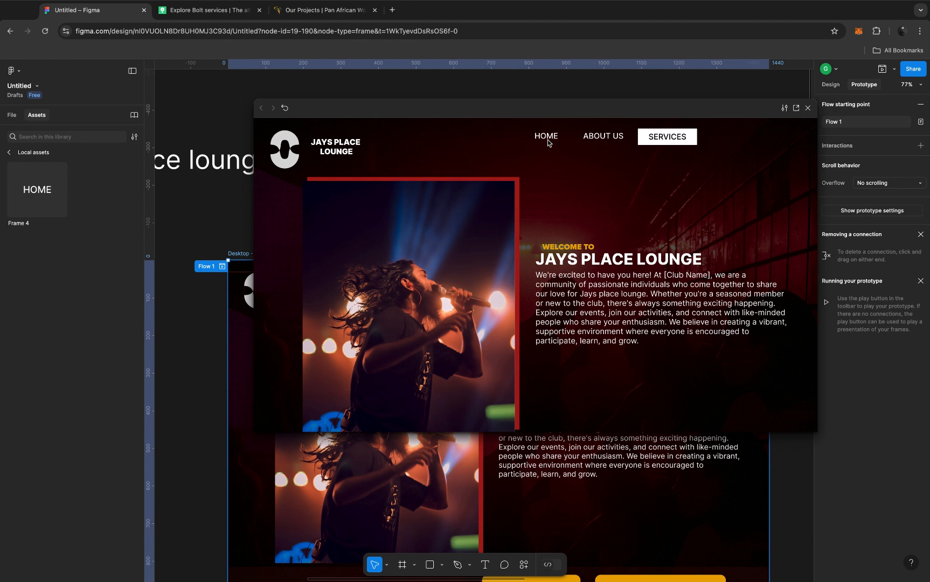